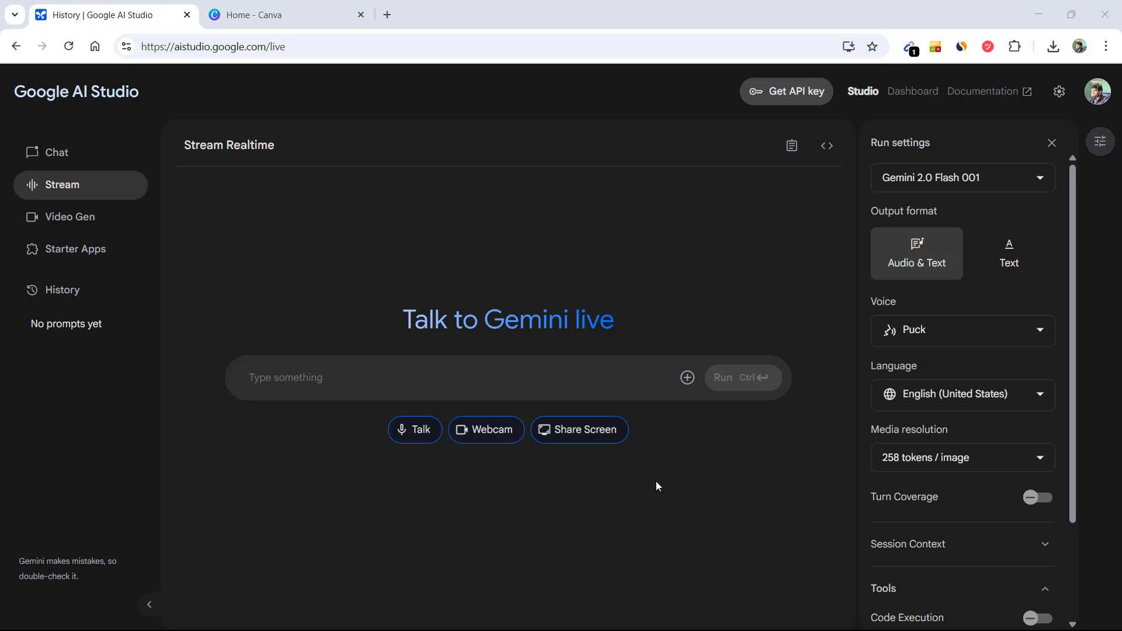
Step: Share the Canva home browser tab with Gemini through a live Stream Realtime session in Google AI Studio
{"action": "left_click", "coordinate": [300, 15]}
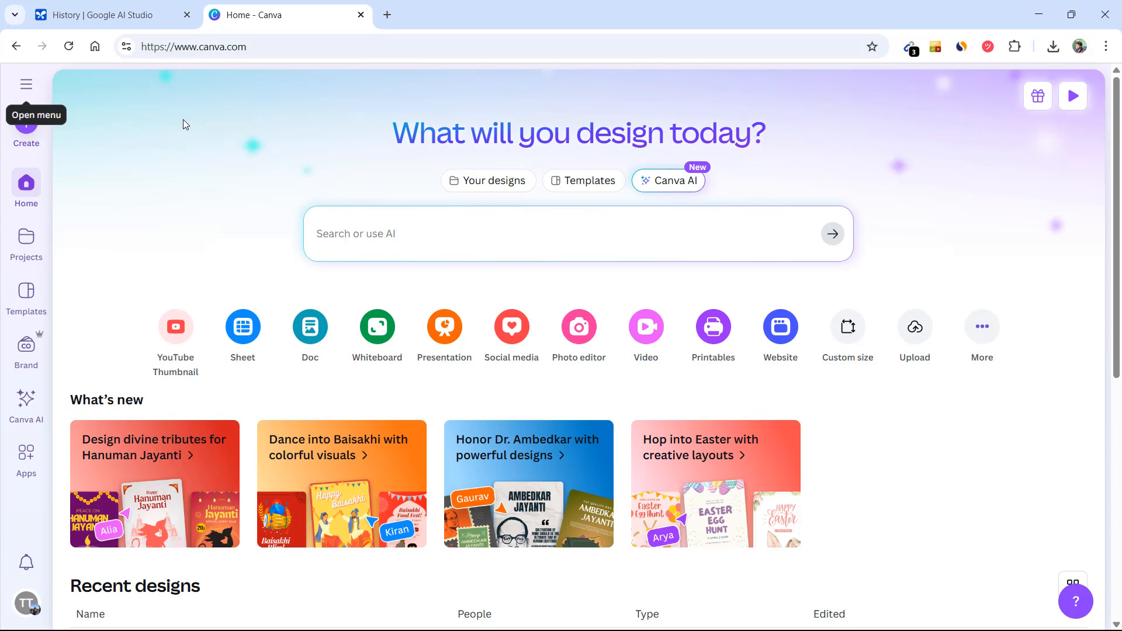
{"action": "left_click", "coordinate": [135, 16]}
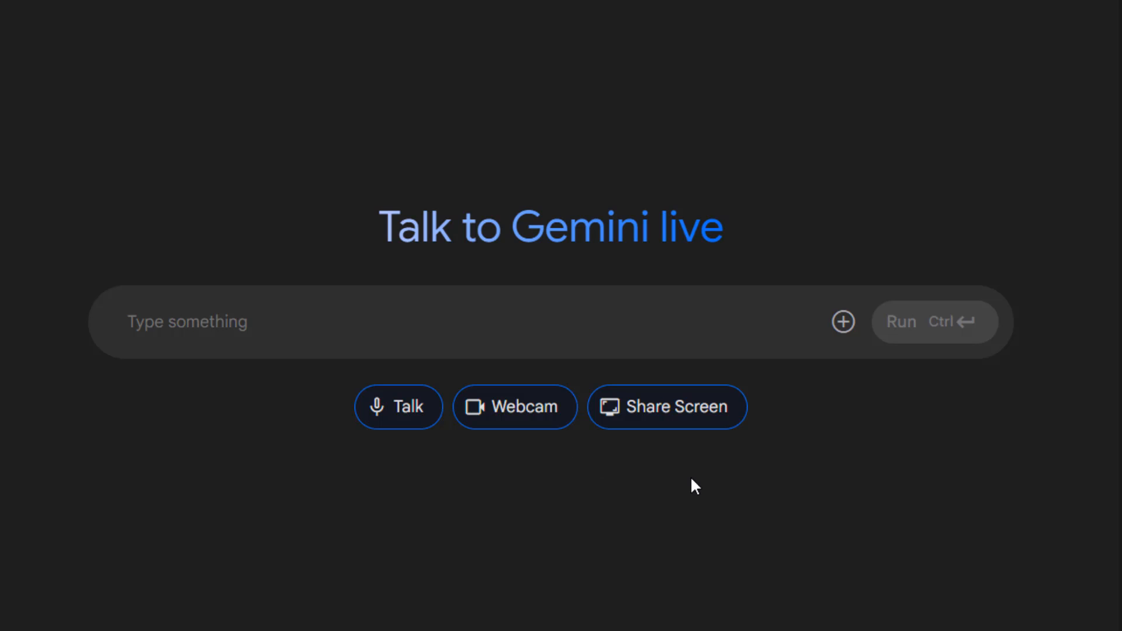
{"action": "left_click", "coordinate": [695, 424]}
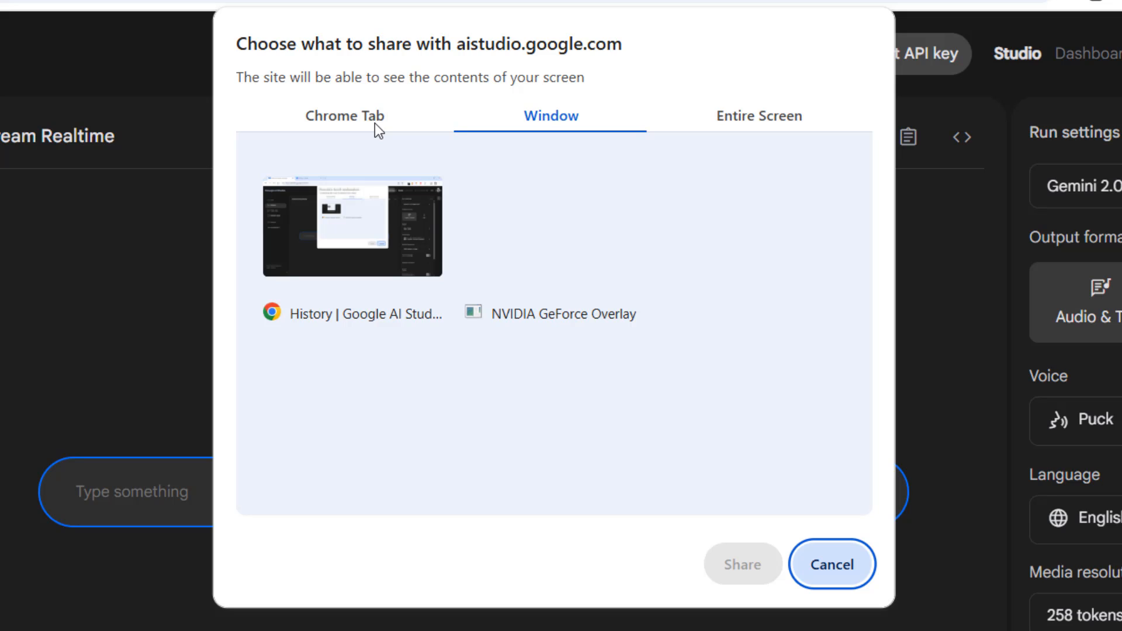
{"action": "left_click", "coordinate": [374, 122]}
{"action": "left_click", "coordinate": [358, 193]}
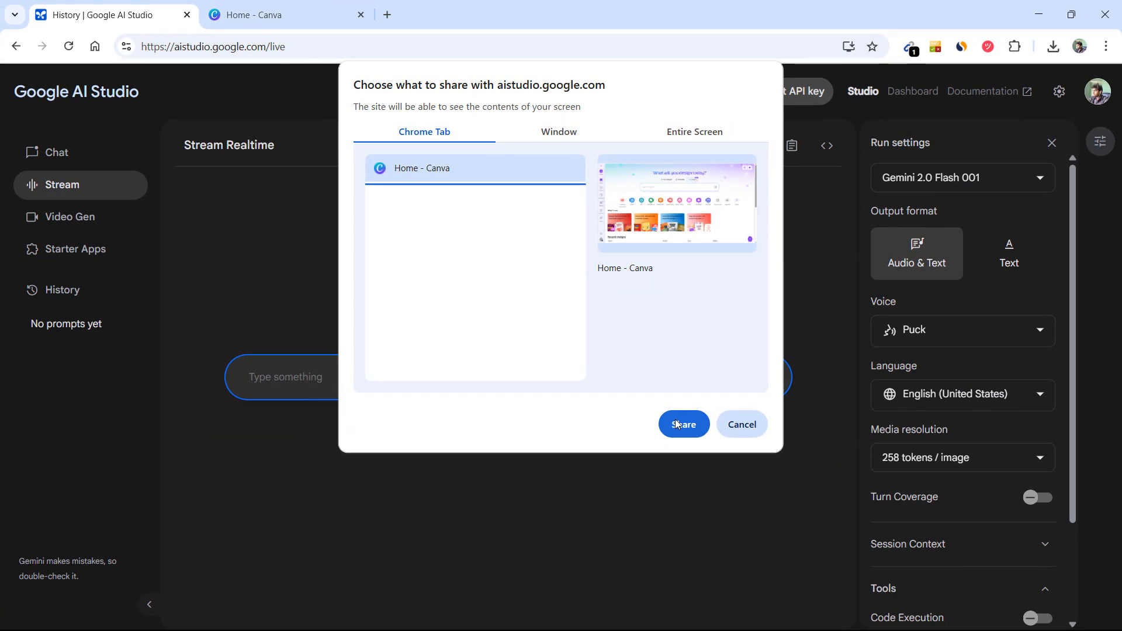
{"action": "left_click", "coordinate": [677, 424]}
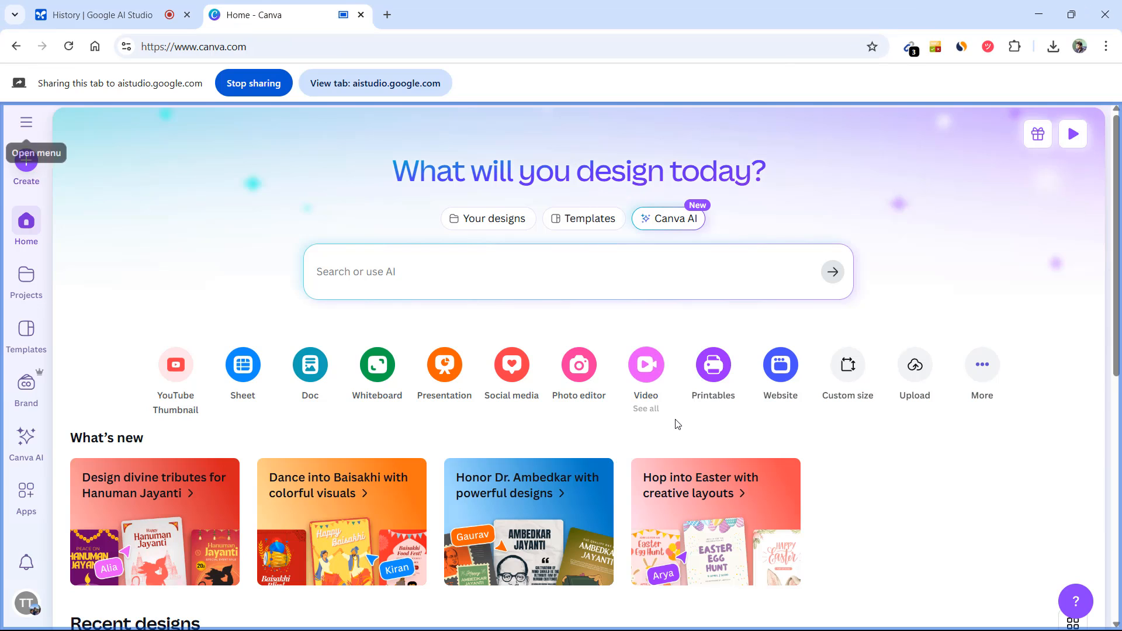
Step: Return to the AI Studio tab and turn the live stream's microphone off and on again
{"action": "left_click", "coordinate": [116, 17]}
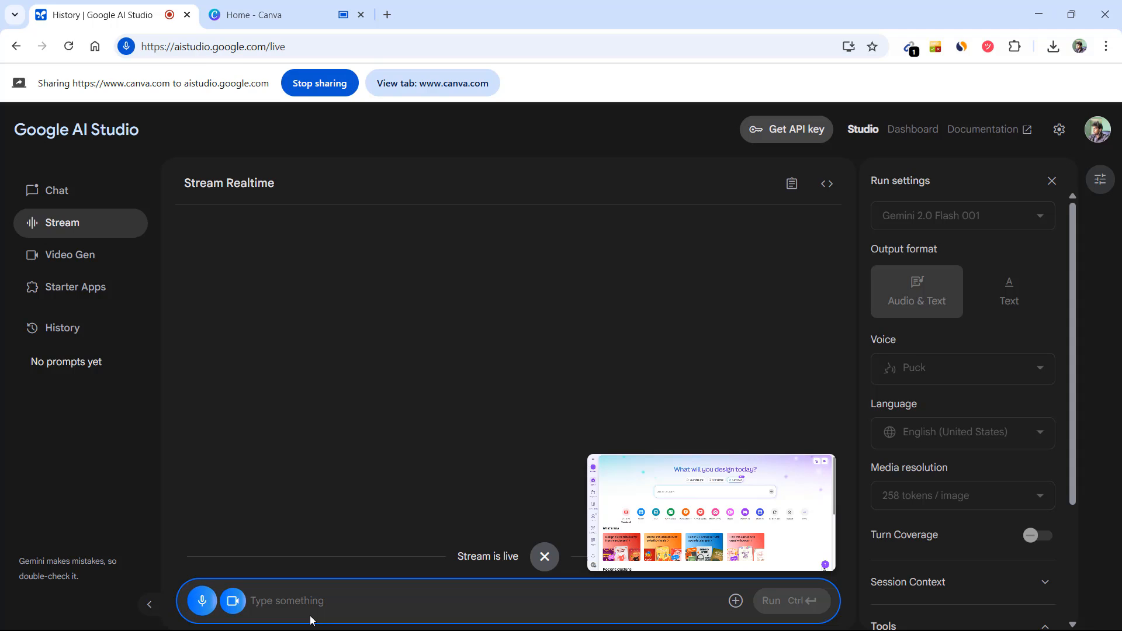
{"action": "left_click", "coordinate": [203, 602]}
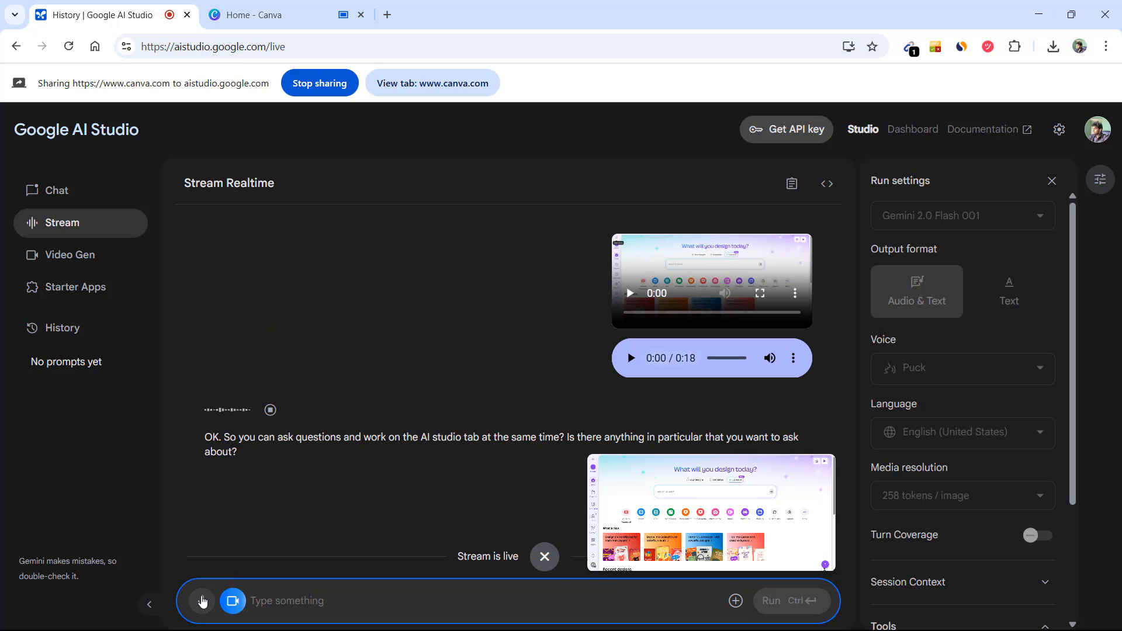
{"action": "left_click", "coordinate": [202, 601]}
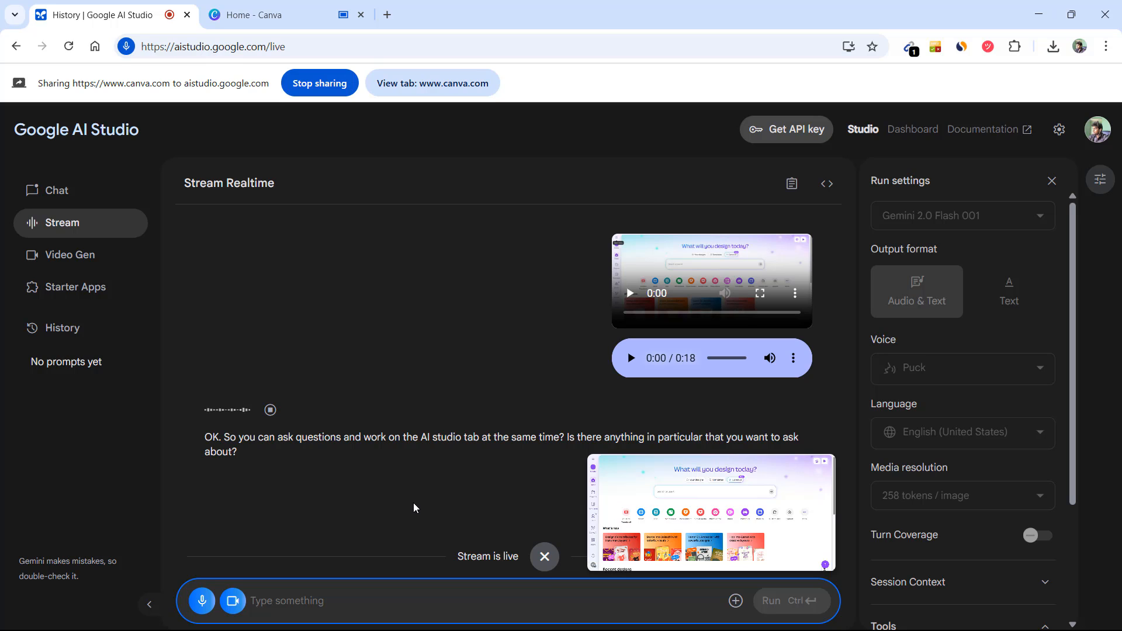
Step: Switch to Canva and create a new custom-size design of 1000 × 1000 px
{"action": "left_click", "coordinate": [275, 7]}
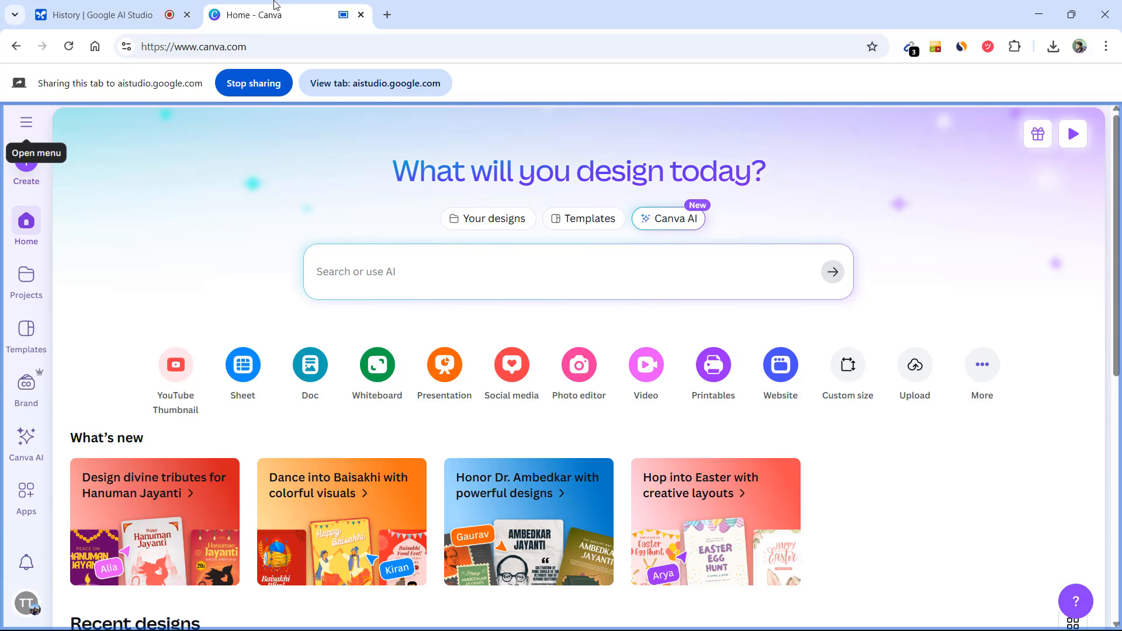
{"action": "left_click", "coordinate": [27, 174]}
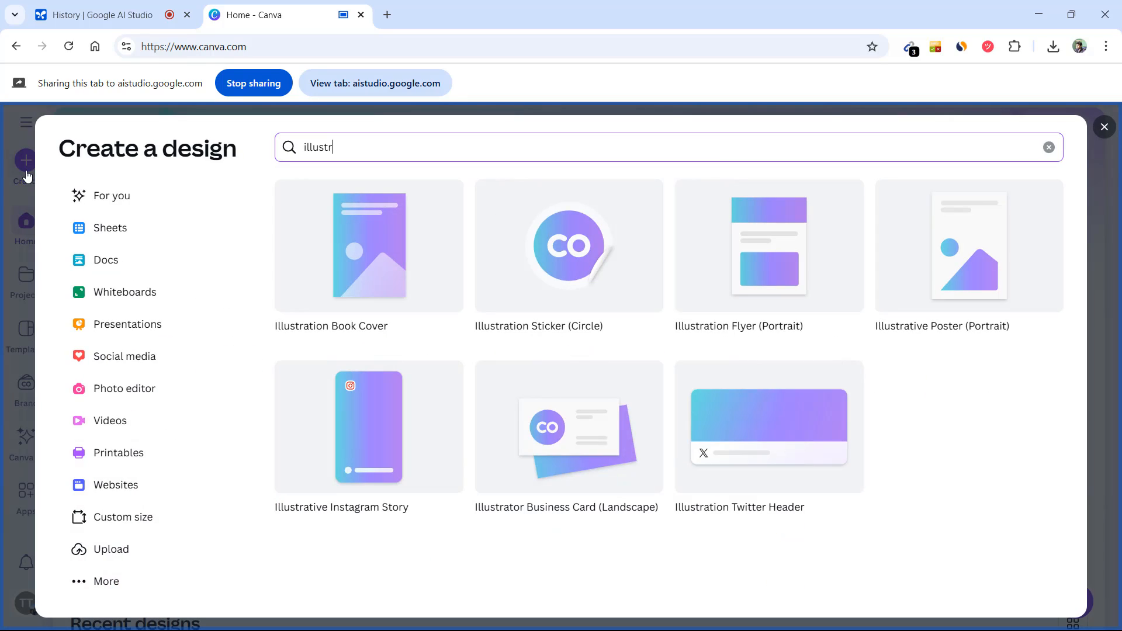
{"action": "double_click", "coordinate": [310, 148]}
{"action": "key", "text": "BackSpace"}
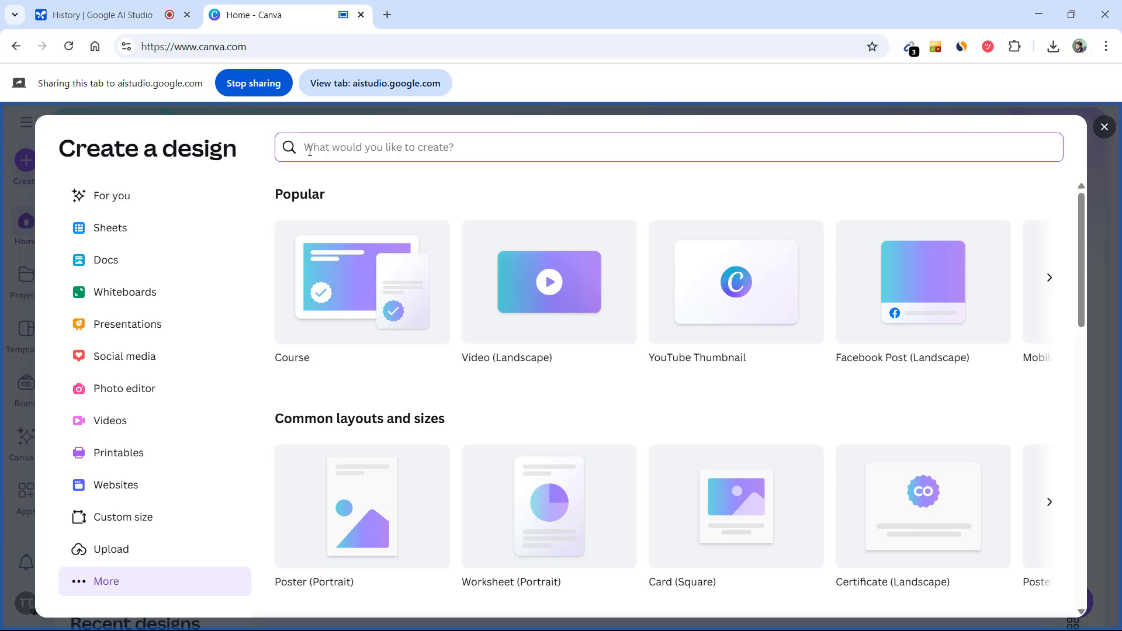
{"action": "left_click", "coordinate": [117, 522]}
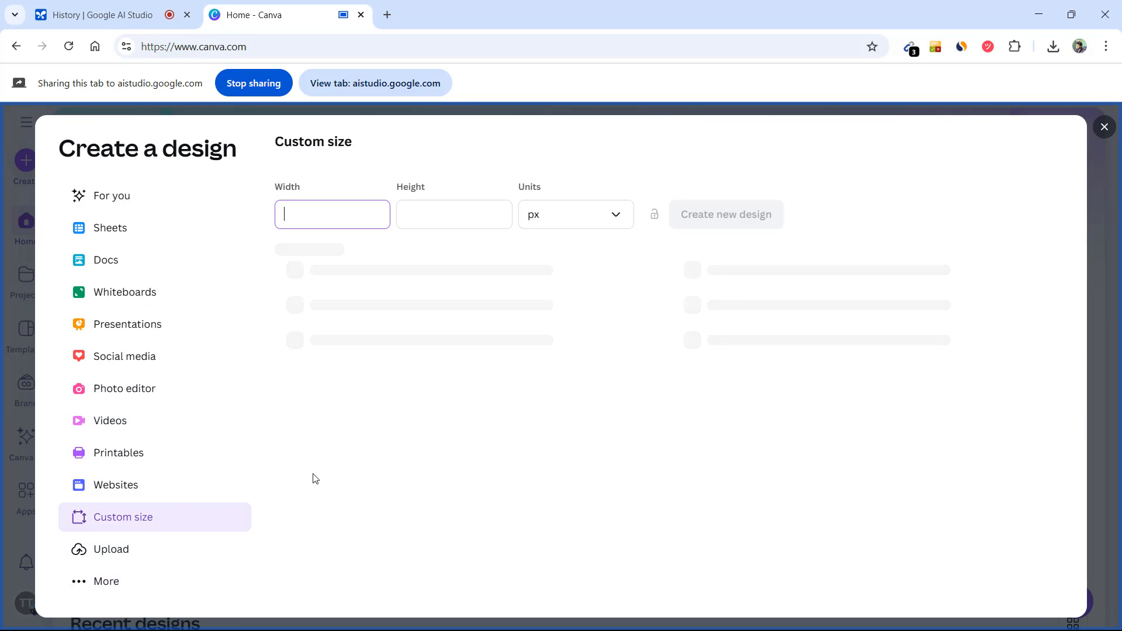
{"action": "type", "text": "1000"}
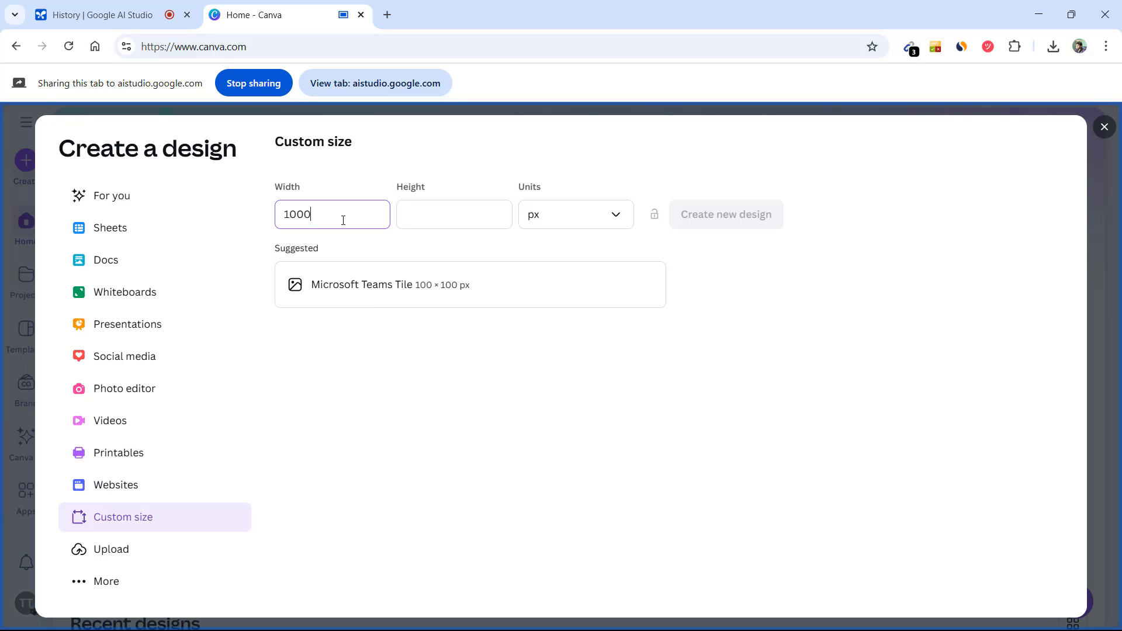
{"action": "left_click", "coordinate": [429, 215]}
{"action": "type", "text": "1000"}
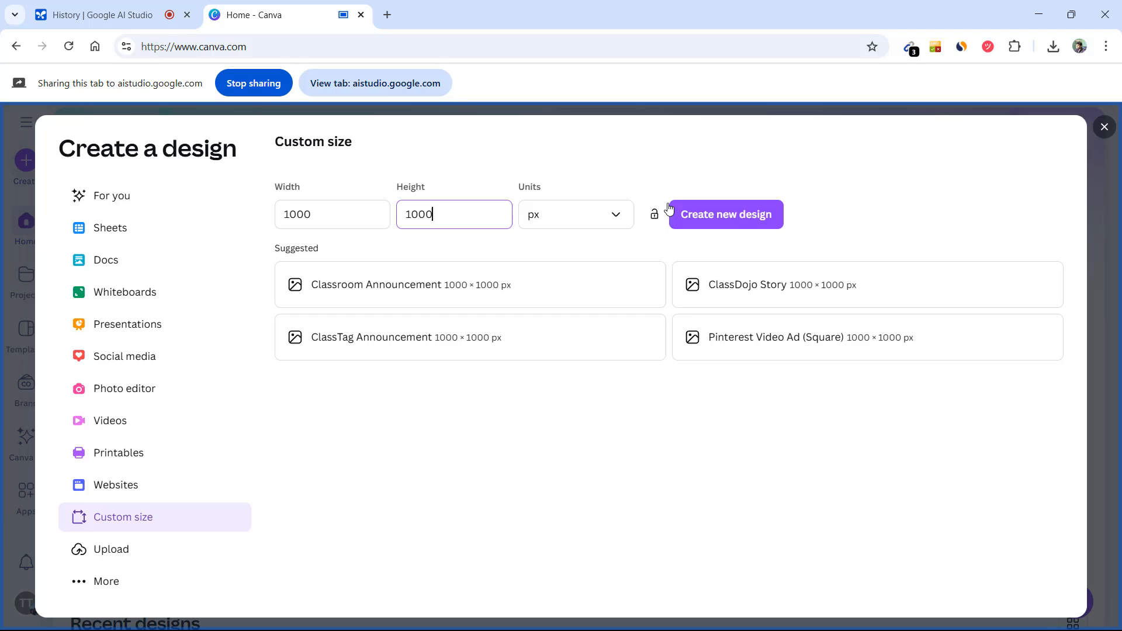
{"action": "left_click", "coordinate": [708, 214]}
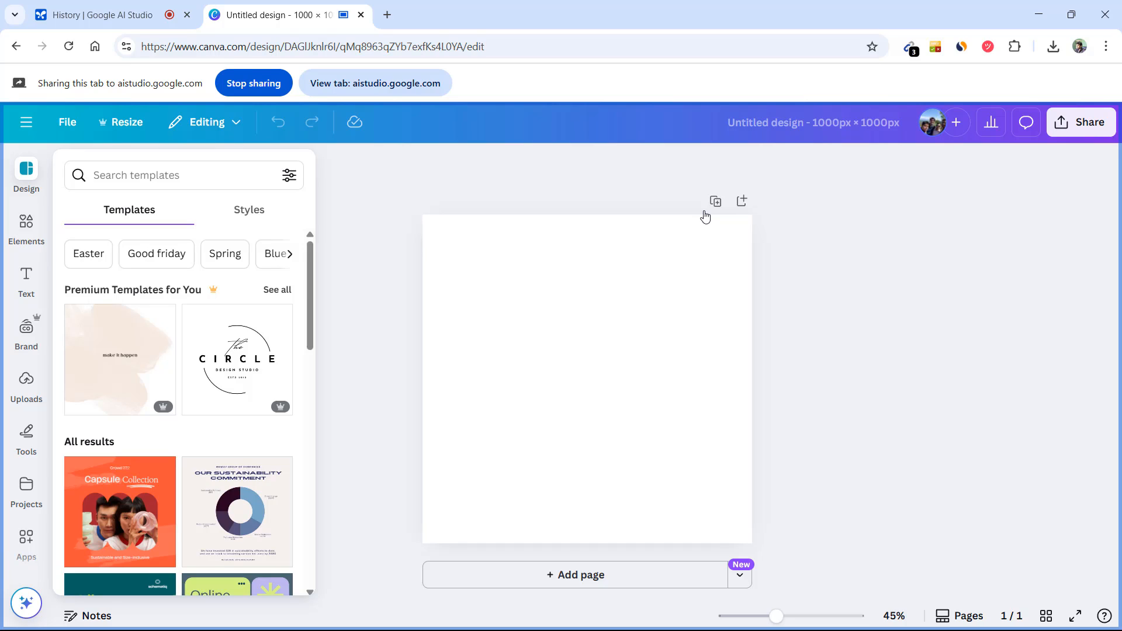
Step: Search the design templates for "Dog logo" and look through the results
{"action": "left_click", "coordinate": [205, 183]}
{"action": "type", "text": "Dog lo"}
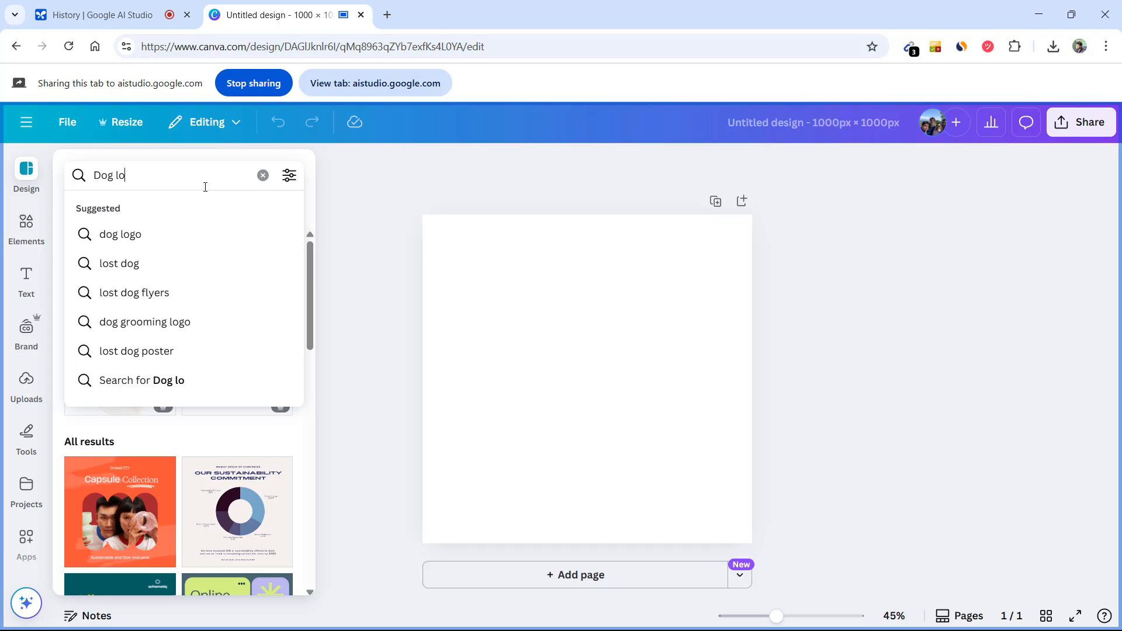
{"action": "type", "text": "lo"}
{"action": "key", "text": "BackSpace"}
{"action": "key", "text": "BackSpace"}
{"action": "type", "text": "go"}
{"action": "key", "text": "Return"}
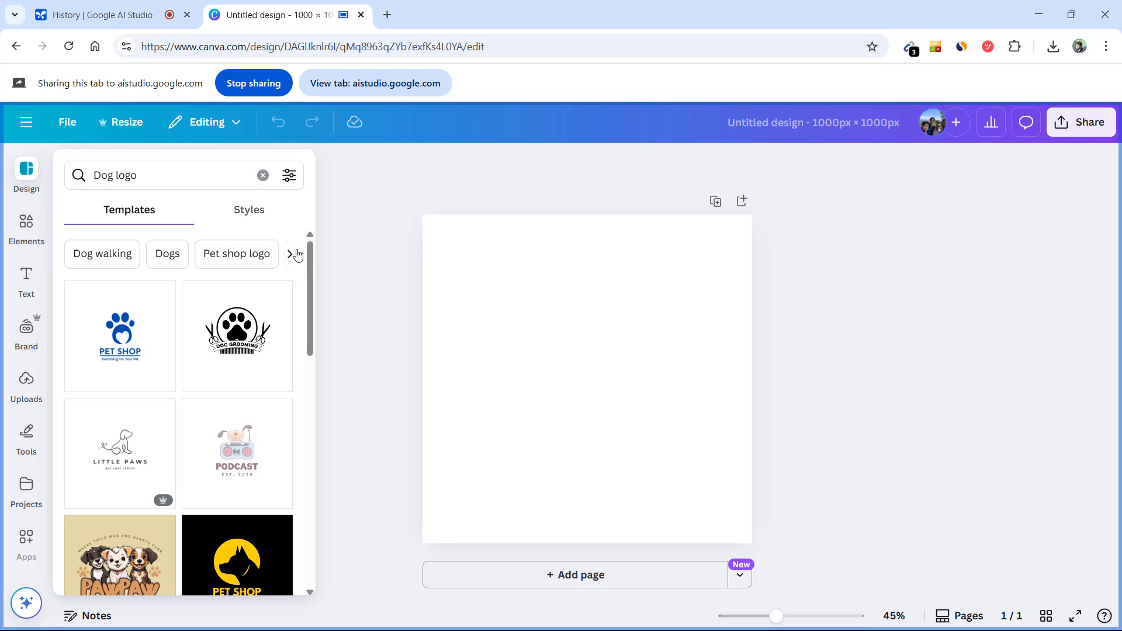
{"action": "scroll", "coordinate": [308, 268], "scroll_direction": "down", "scroll_amount": 5}
{"action": "scroll", "coordinate": [323, 503], "scroll_direction": "down", "scroll_amount": 4}
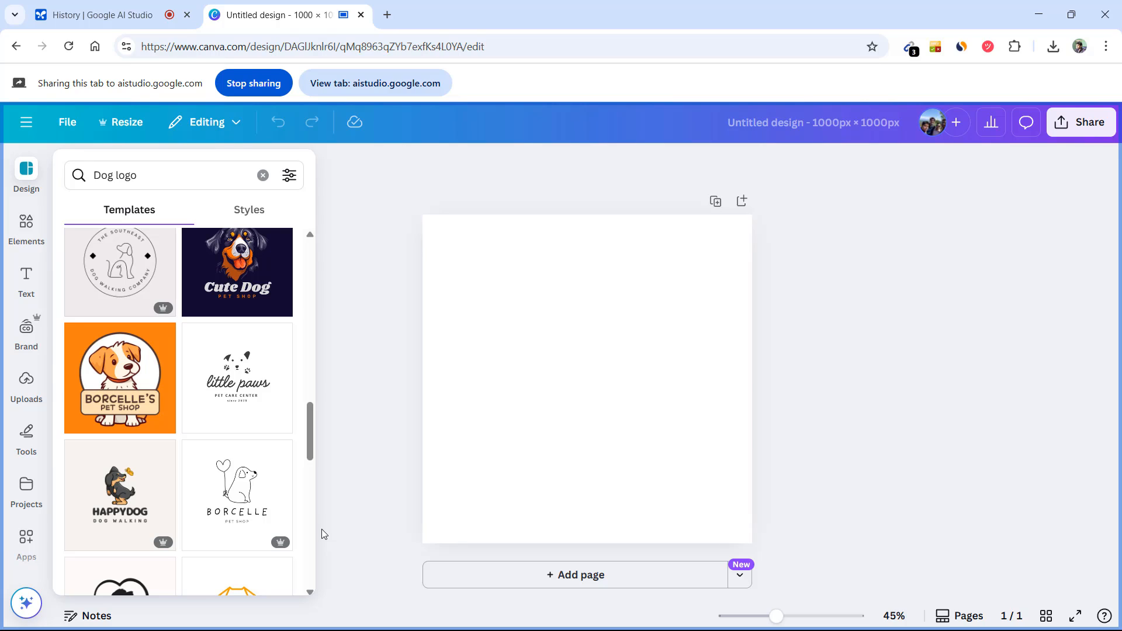
Step: Add a circle shape to the blank page and enlarge it to about two-thirds of the page width
{"action": "left_click", "coordinate": [16, 250]}
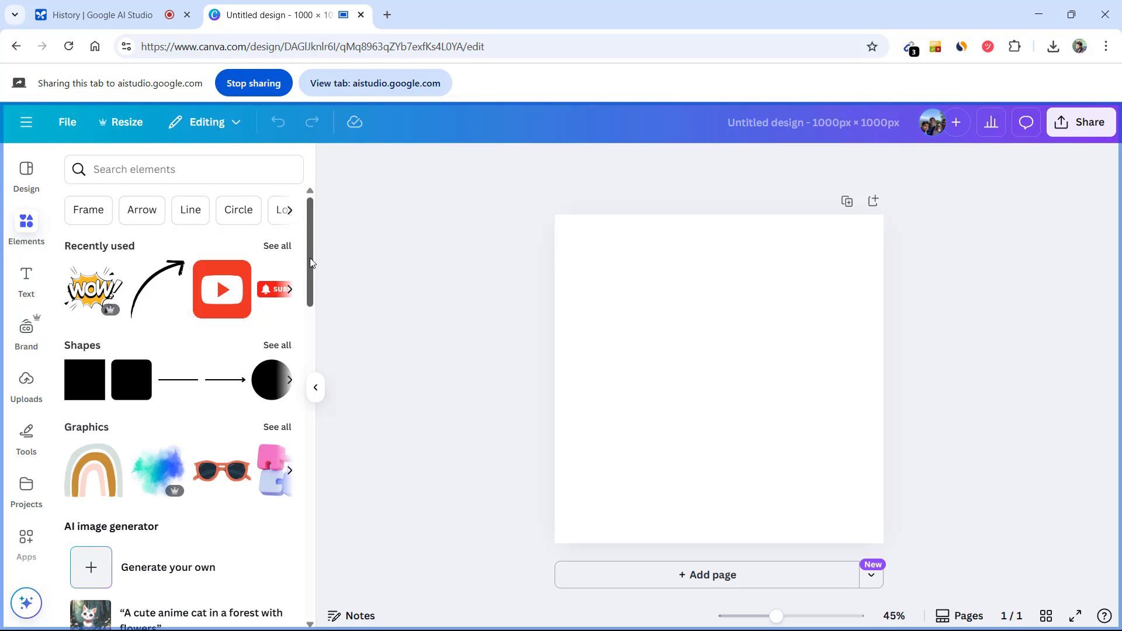
{"action": "left_click", "coordinate": [277, 347]}
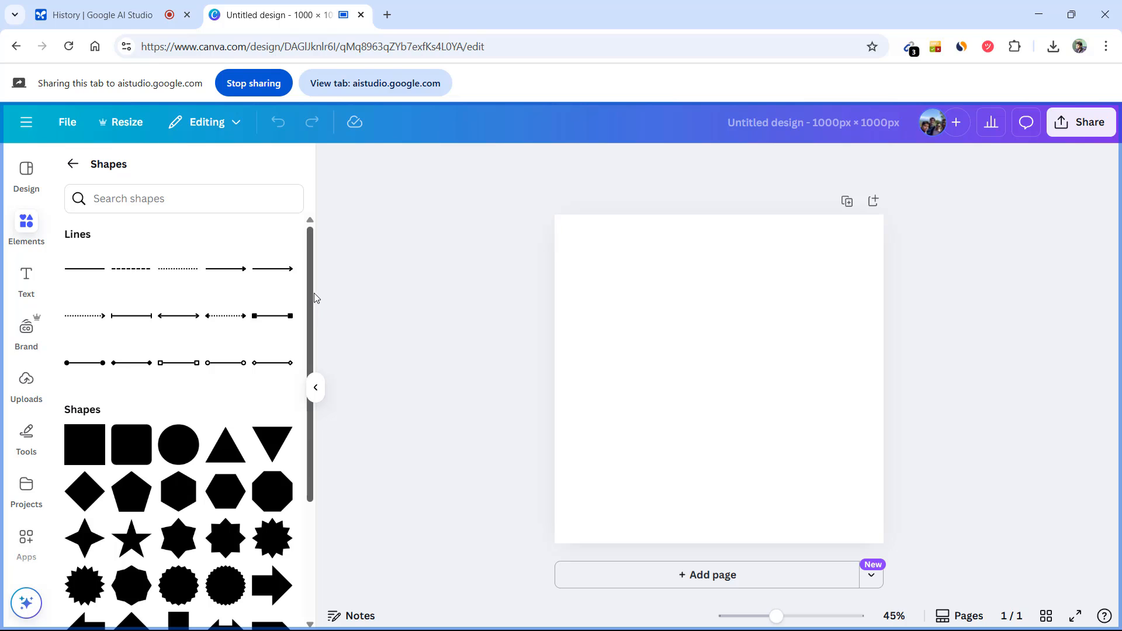
{"action": "left_click_drag", "start_coordinate": [309, 297], "coordinate": [321, 346]}
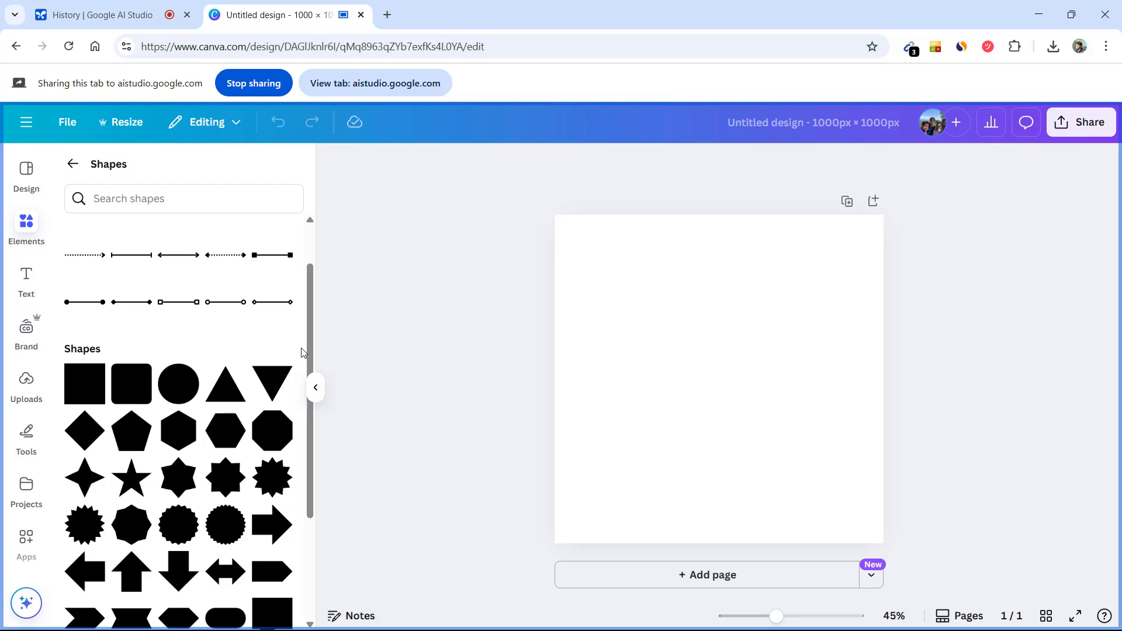
{"action": "left_click", "coordinate": [181, 395]}
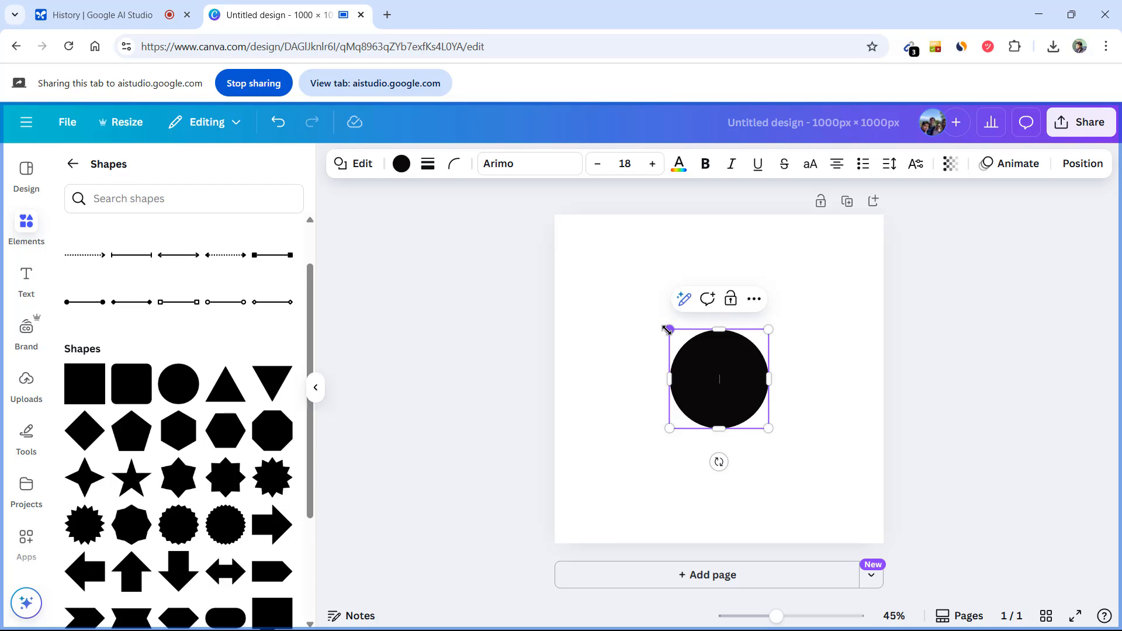
{"action": "left_click_drag", "start_coordinate": [667, 330], "coordinate": [594, 286]}
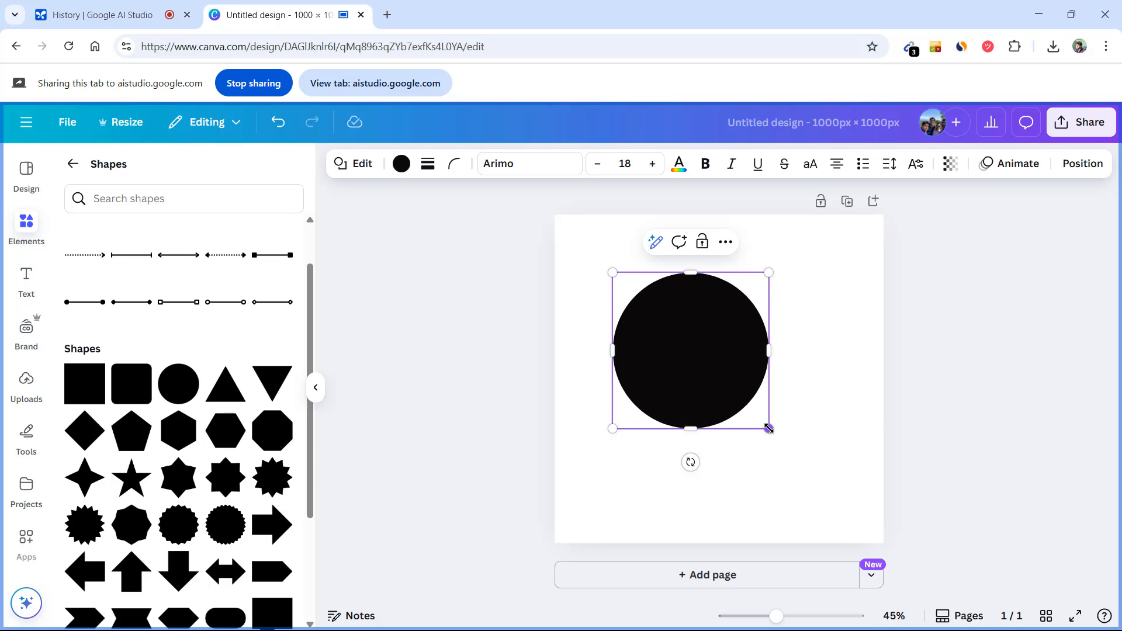
{"action": "left_click_drag", "start_coordinate": [769, 428], "coordinate": [832, 483]}
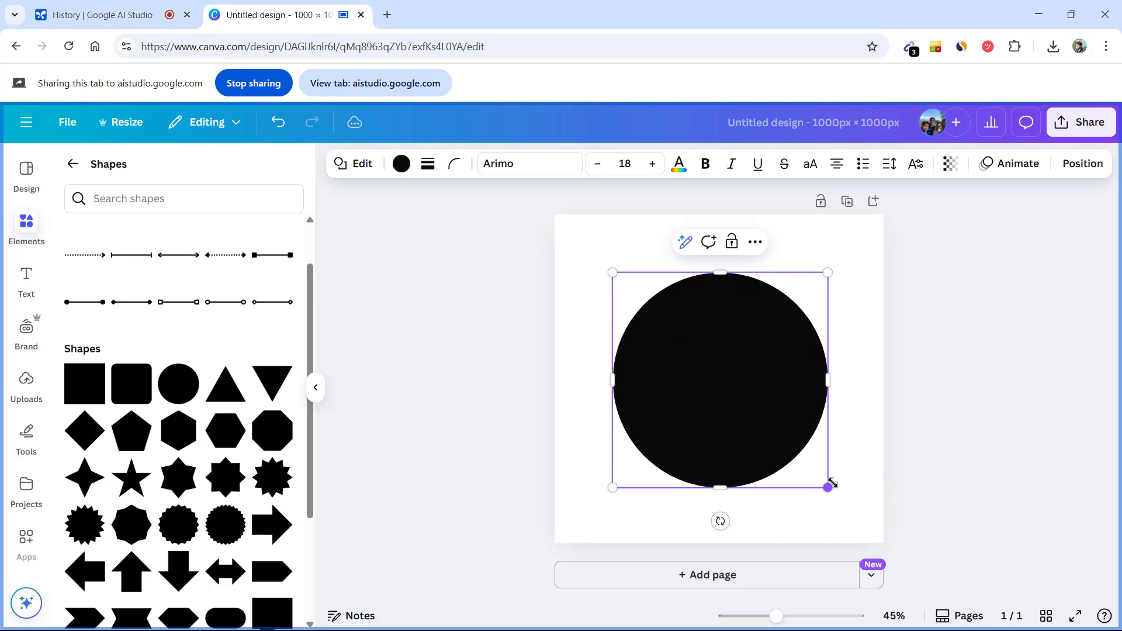
{"action": "left_click", "coordinate": [962, 457]}
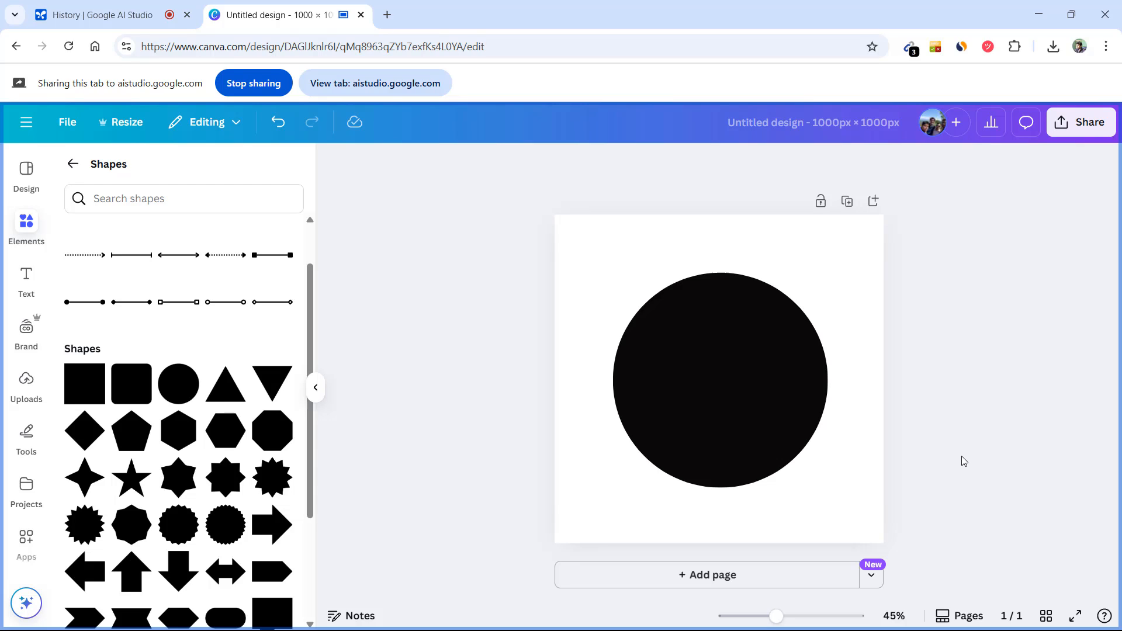
Step: Leave the shapes list and search all elements for "Dog graphics"
{"action": "left_click", "coordinate": [73, 165]}
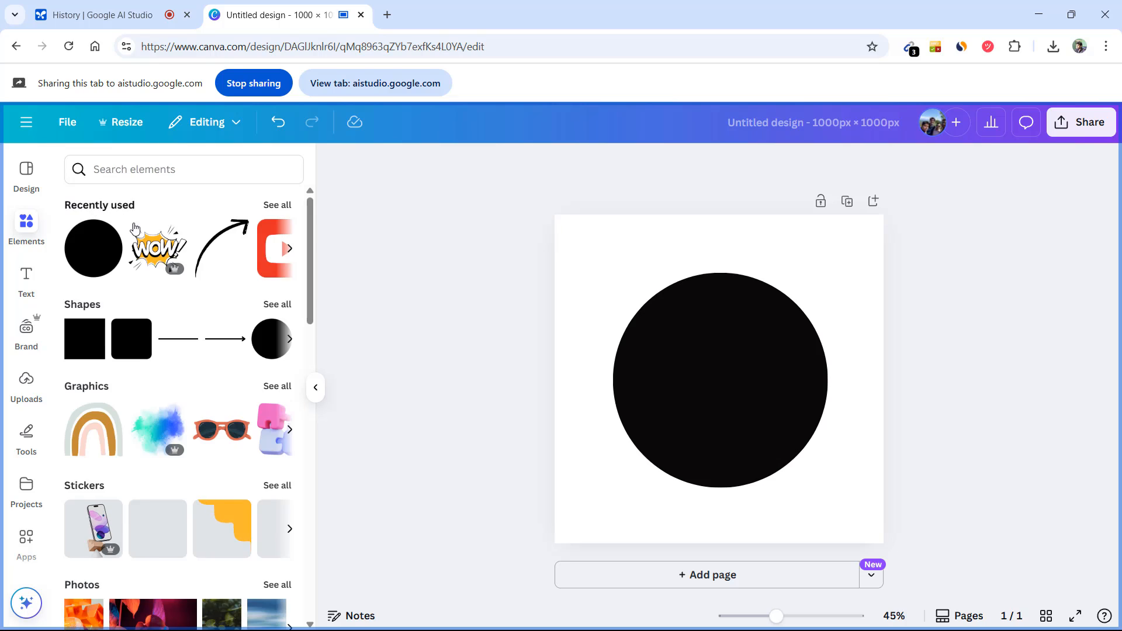
{"action": "left_click", "coordinate": [146, 169]}
{"action": "type", "text": "D"}
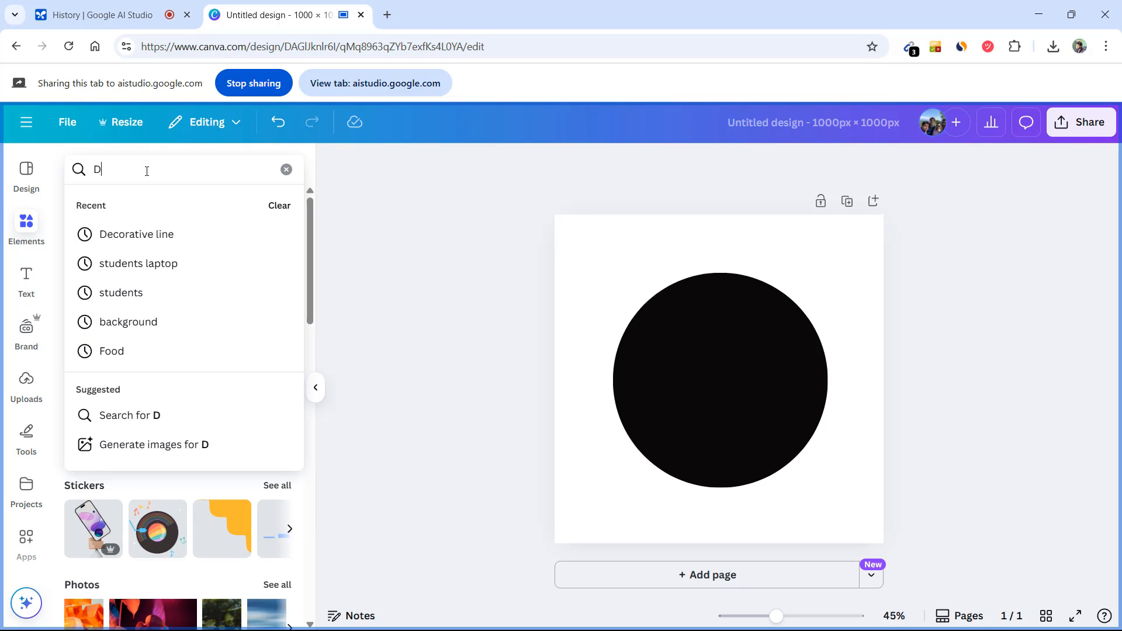
{"action": "type", "text": "og"}
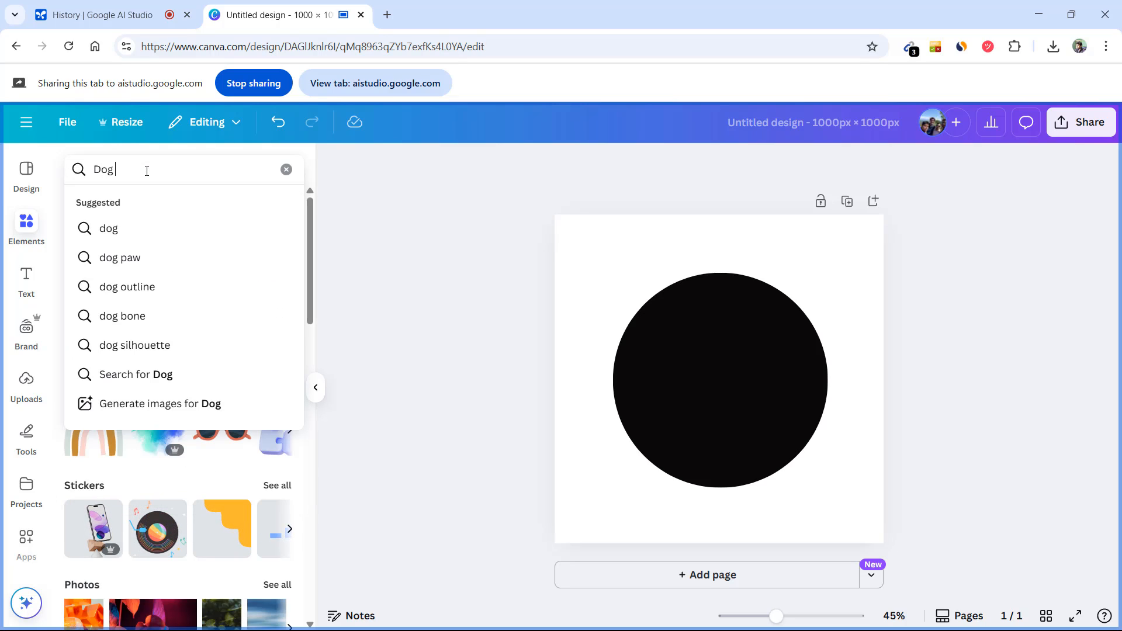
{"action": "type", "text": " grapi"}
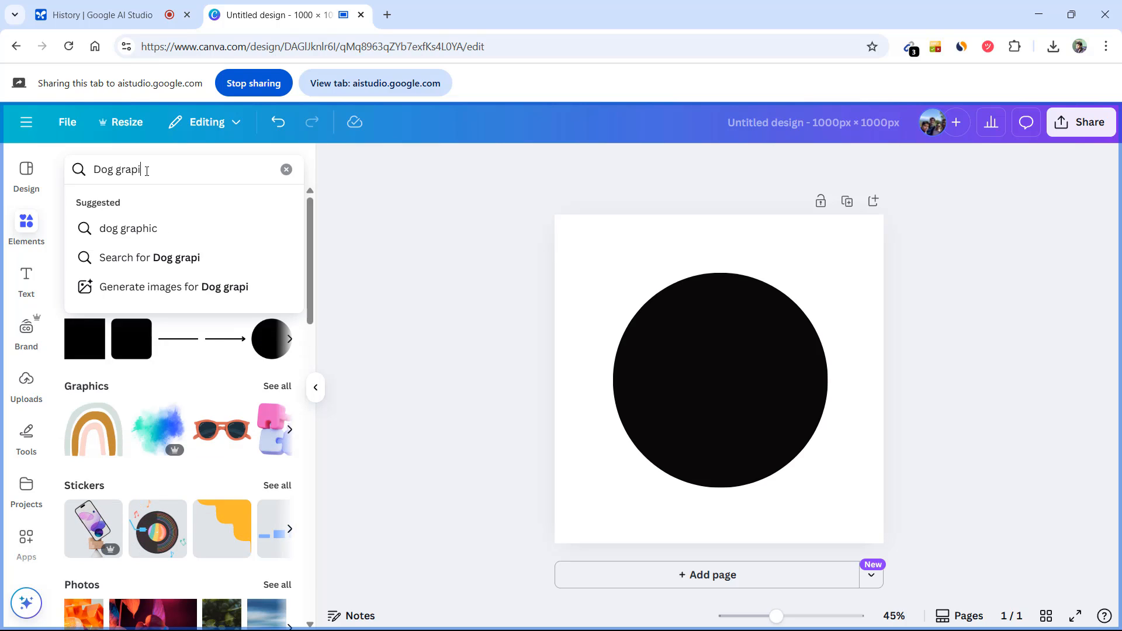
{"action": "type", "text": "cs"}
{"action": "key", "text": "BackSpace"}
{"action": "key", "text": "BackSpace"}
{"action": "key", "text": "BackSpace"}
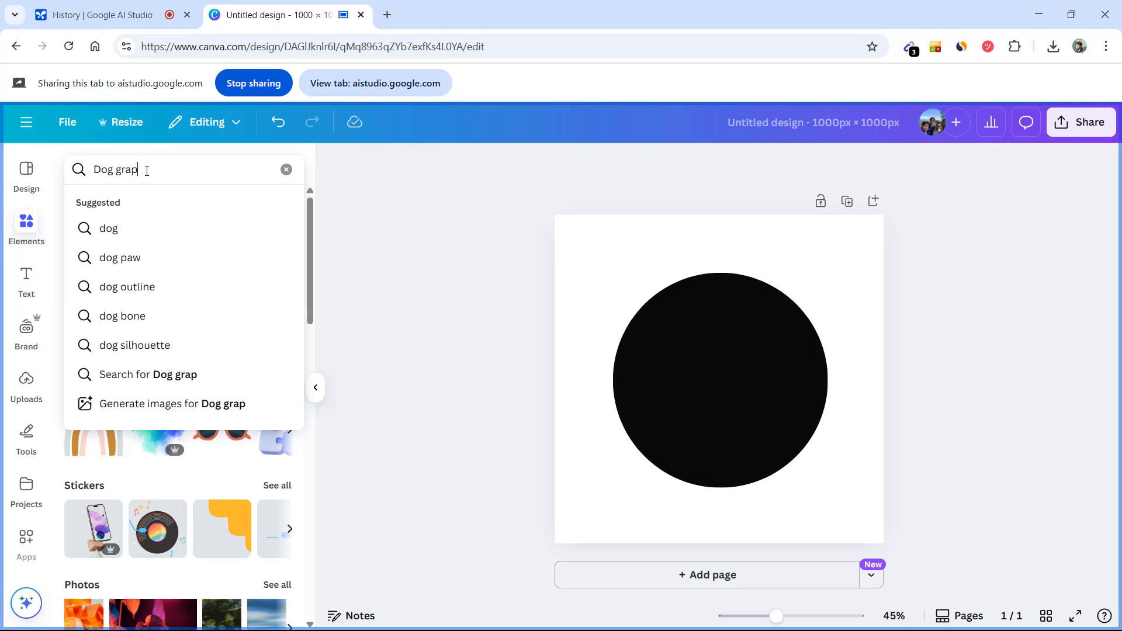
{"action": "type", "text": "hics"}
{"action": "key", "text": "Return"}
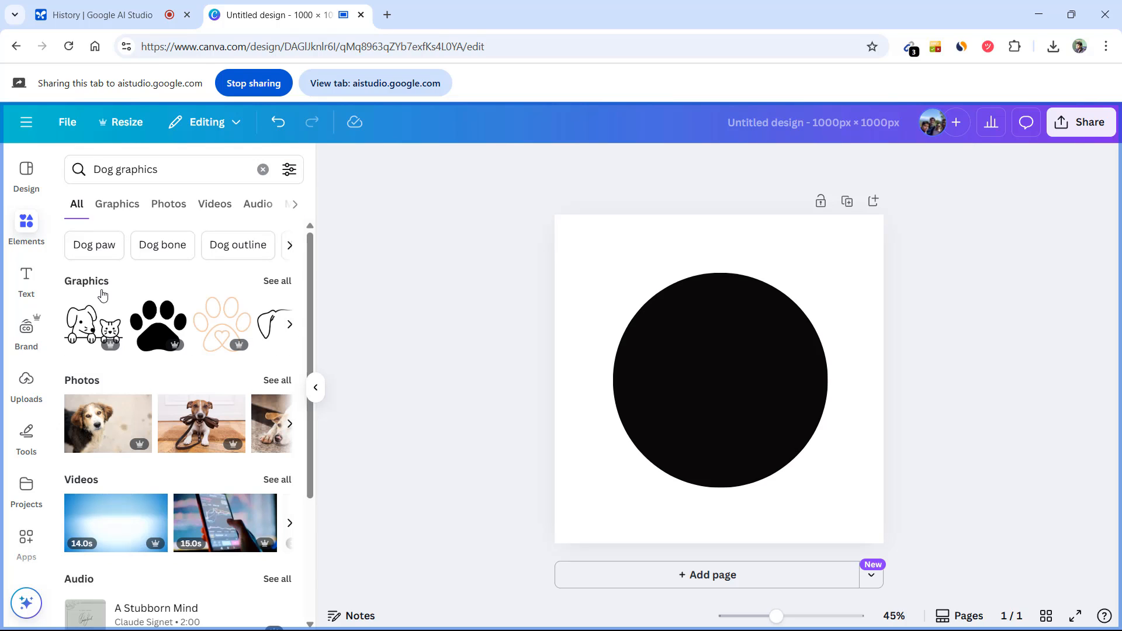
Step: Limit the "Dog graphics" results to graphics and add the fluffy white dog with its tongue out to the page
{"action": "left_click", "coordinate": [277, 283]}
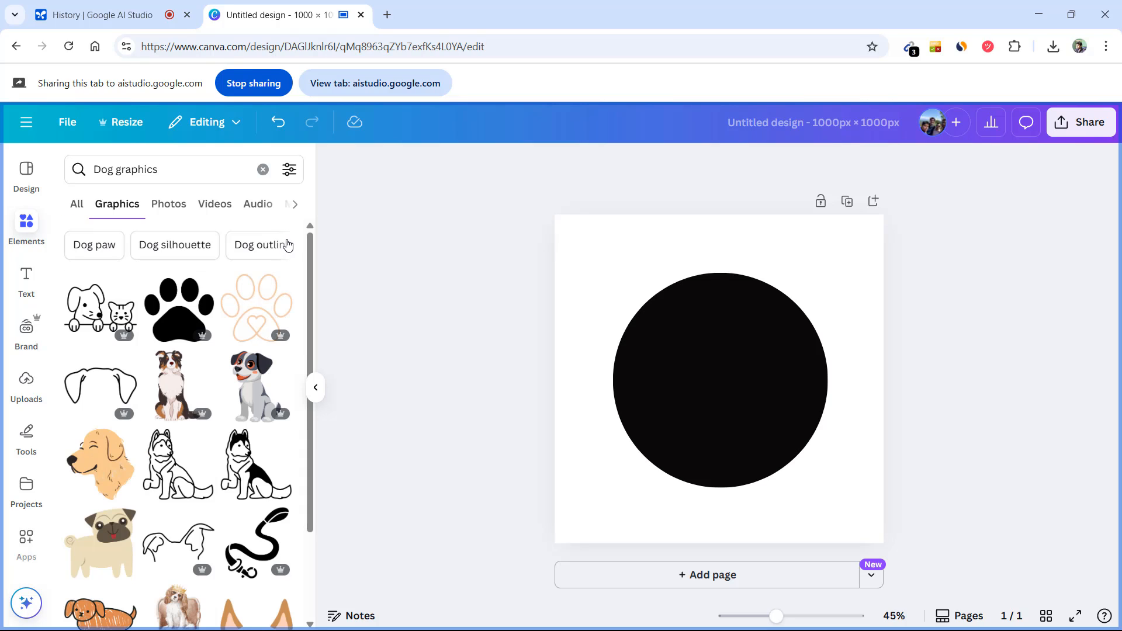
{"action": "left_click", "coordinate": [290, 245]}
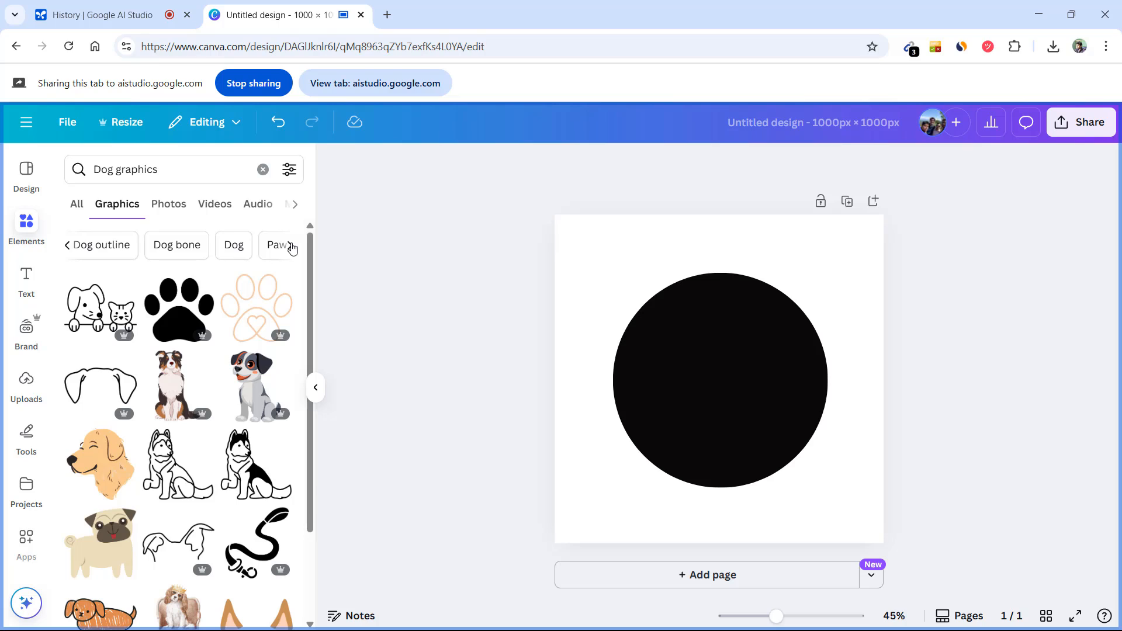
{"action": "left_click", "coordinate": [291, 245]}
{"action": "left_click", "coordinate": [292, 248]}
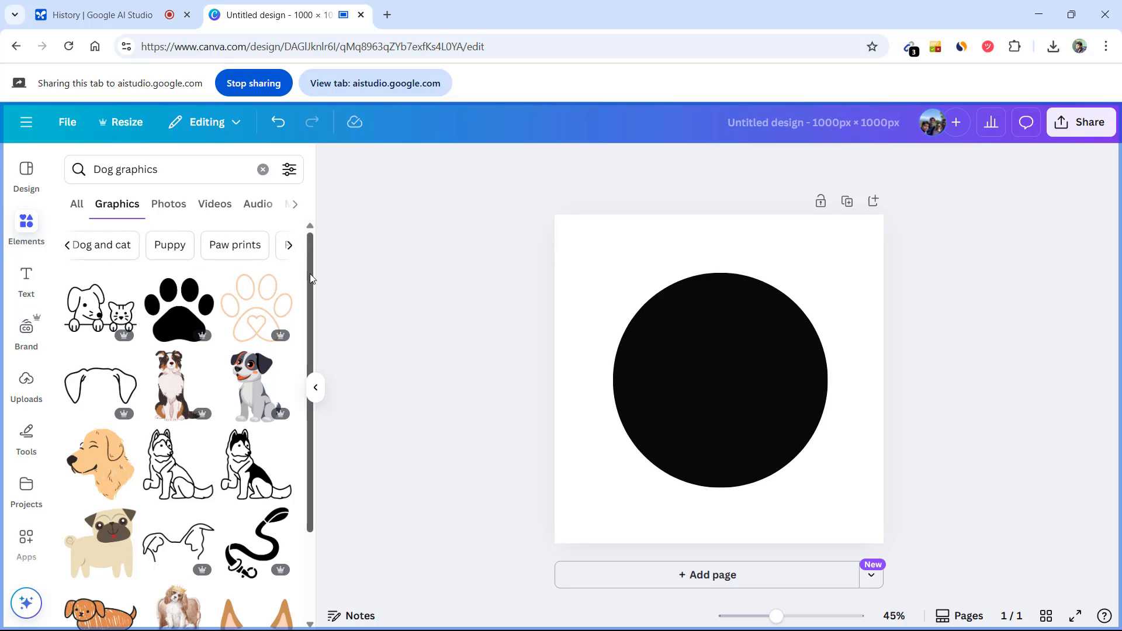
{"action": "left_click_drag", "start_coordinate": [310, 274], "coordinate": [332, 468]}
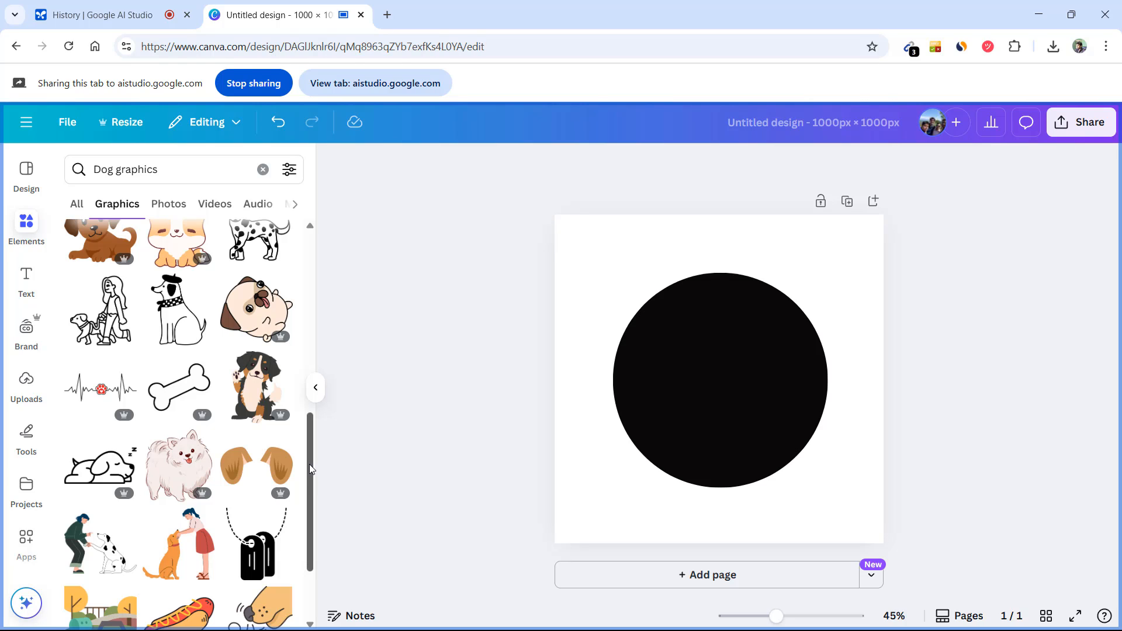
{"action": "mouse_move", "coordinate": [310, 464]}
{"action": "left_mouse_down"}
{"action": "mouse_move", "coordinate": [316, 394]}
{"action": "mouse_move", "coordinate": [313, 481]}
{"action": "left_mouse_up"}
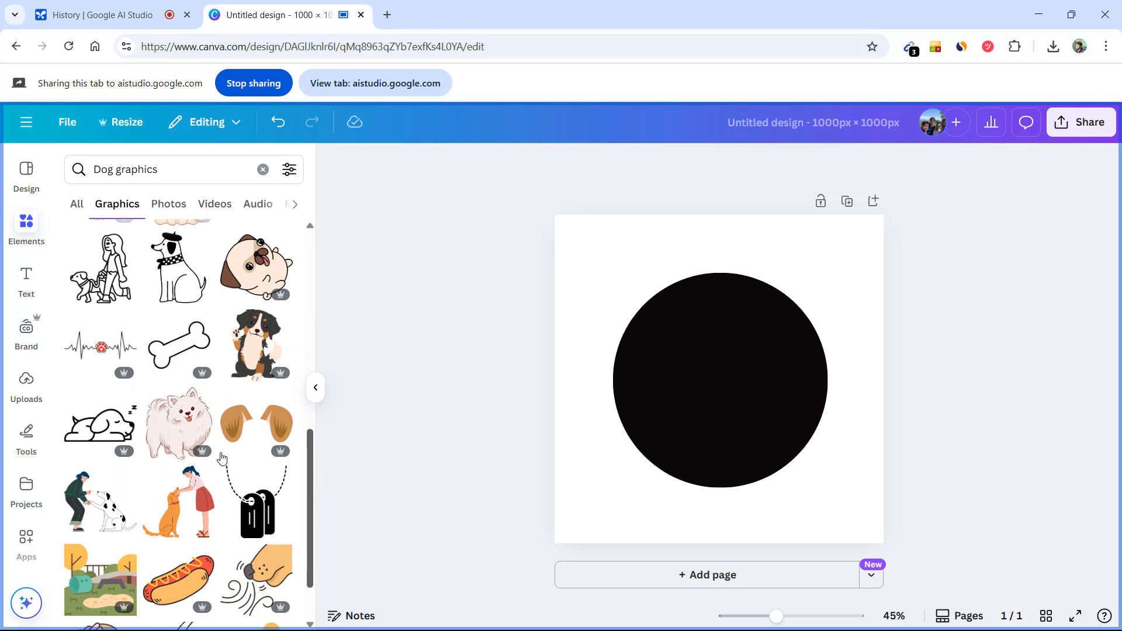
{"action": "left_click", "coordinate": [171, 436]}
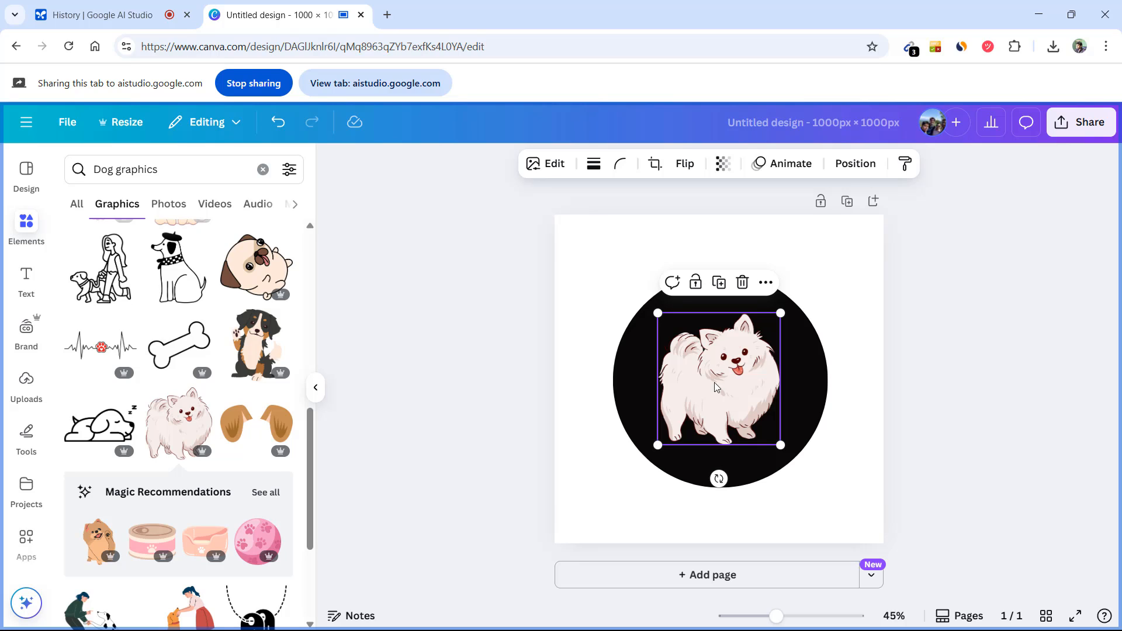
Step: Enlarge the white dog graphic to about two-thirds of the black circle's width, keeping it inside the circle
{"action": "left_click_drag", "start_coordinate": [657, 314], "coordinate": [646, 301]}
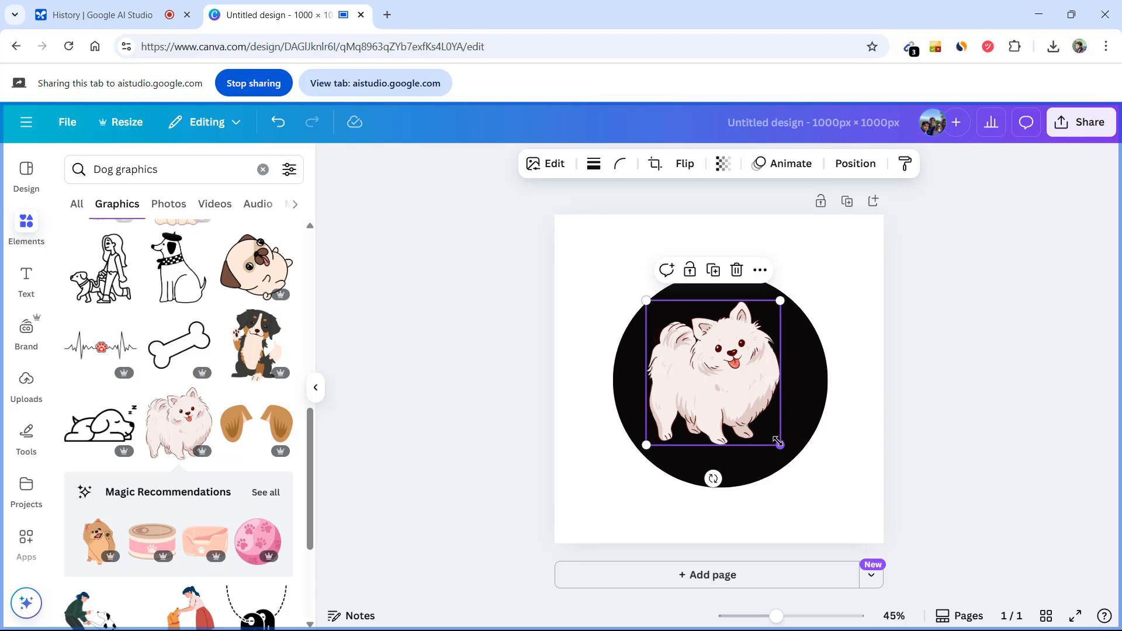
{"action": "left_click_drag", "start_coordinate": [781, 445], "coordinate": [786, 453]}
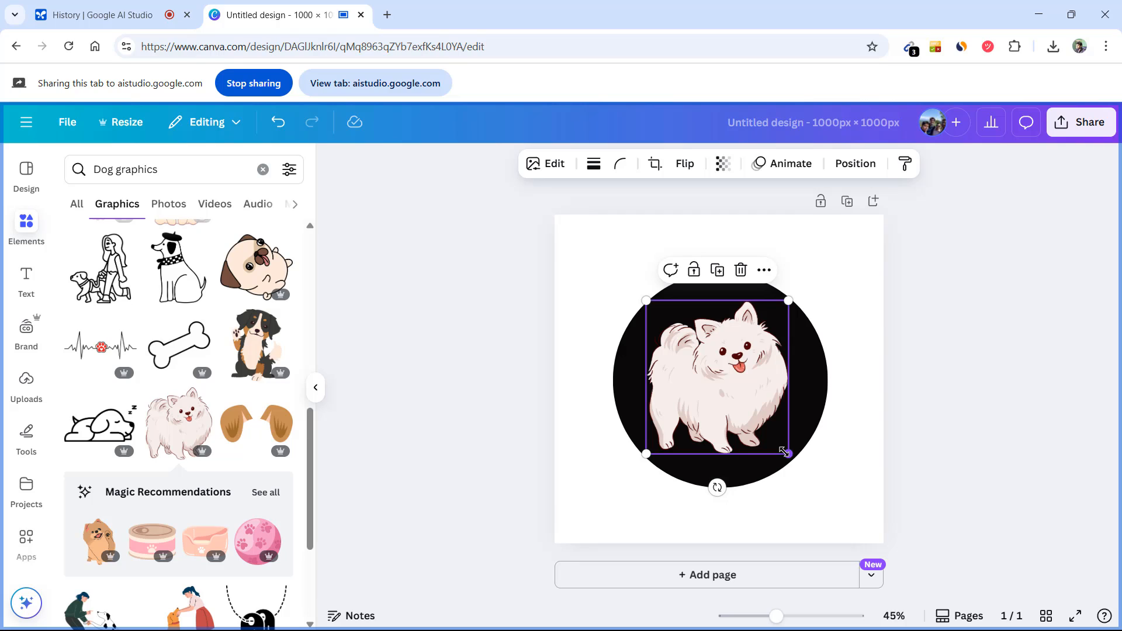
{"action": "left_click", "coordinate": [872, 433]}
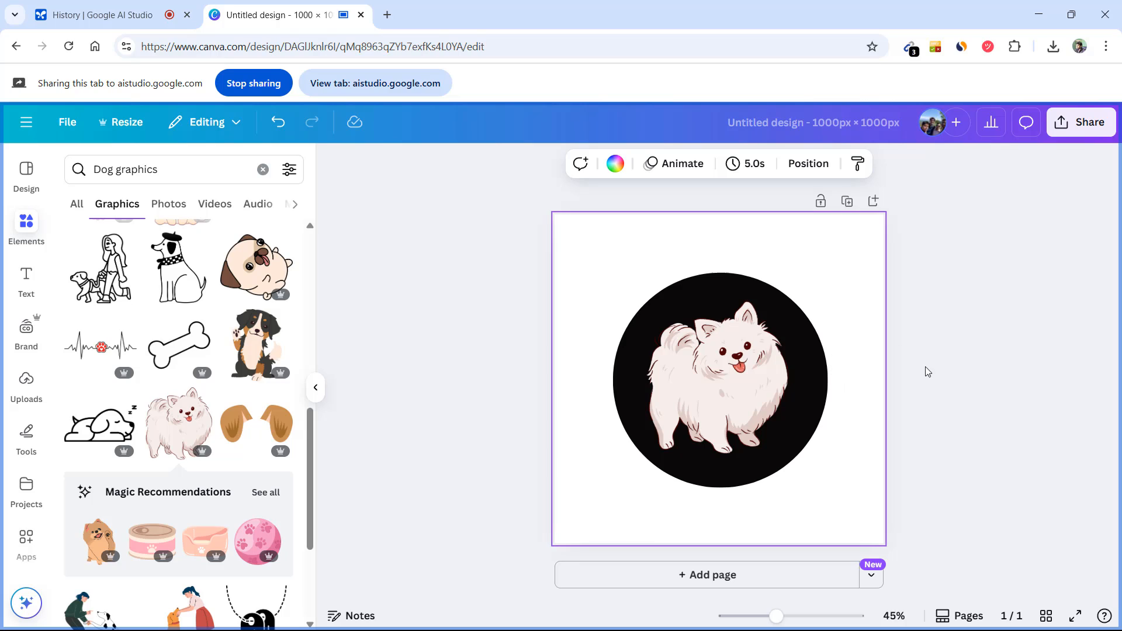
{"action": "left_click", "coordinate": [934, 381]}
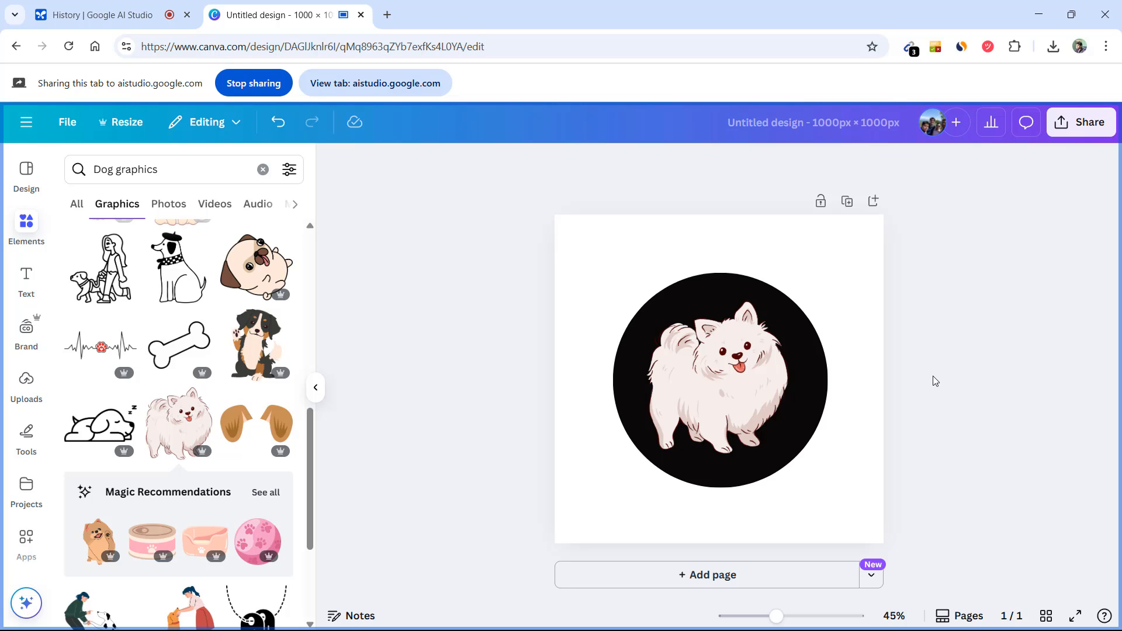
Step: Select the circle and dog together and enlarge them to about four-fifths of the page width, centred on the page
{"action": "left_click_drag", "start_coordinate": [840, 299], "coordinate": [626, 449]}
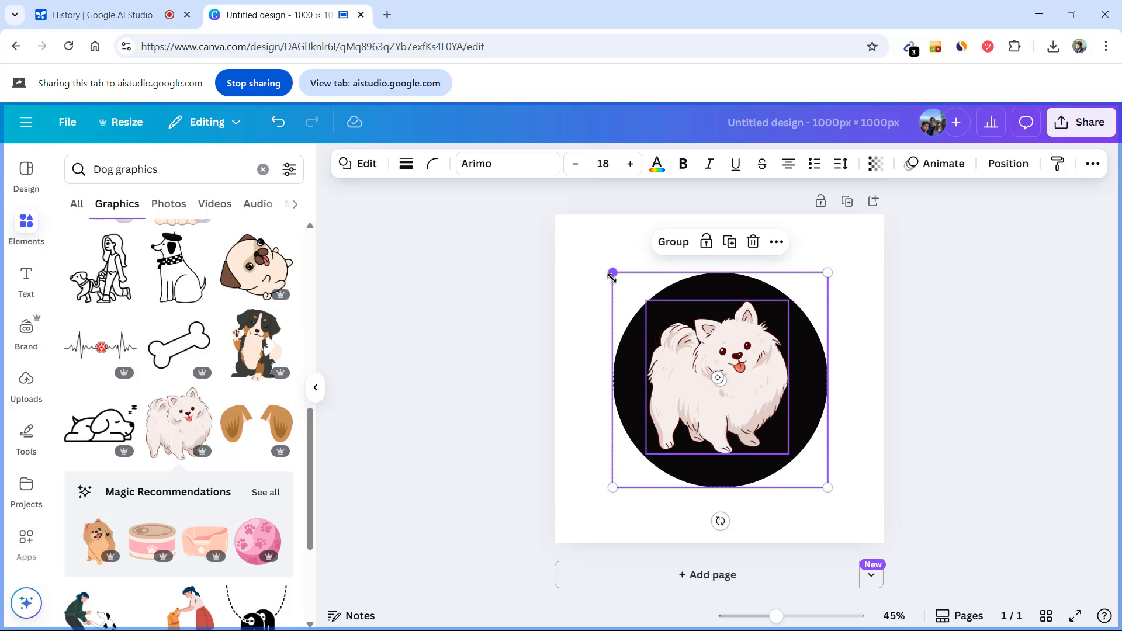
{"action": "left_click_drag", "start_coordinate": [612, 278], "coordinate": [580, 256]}
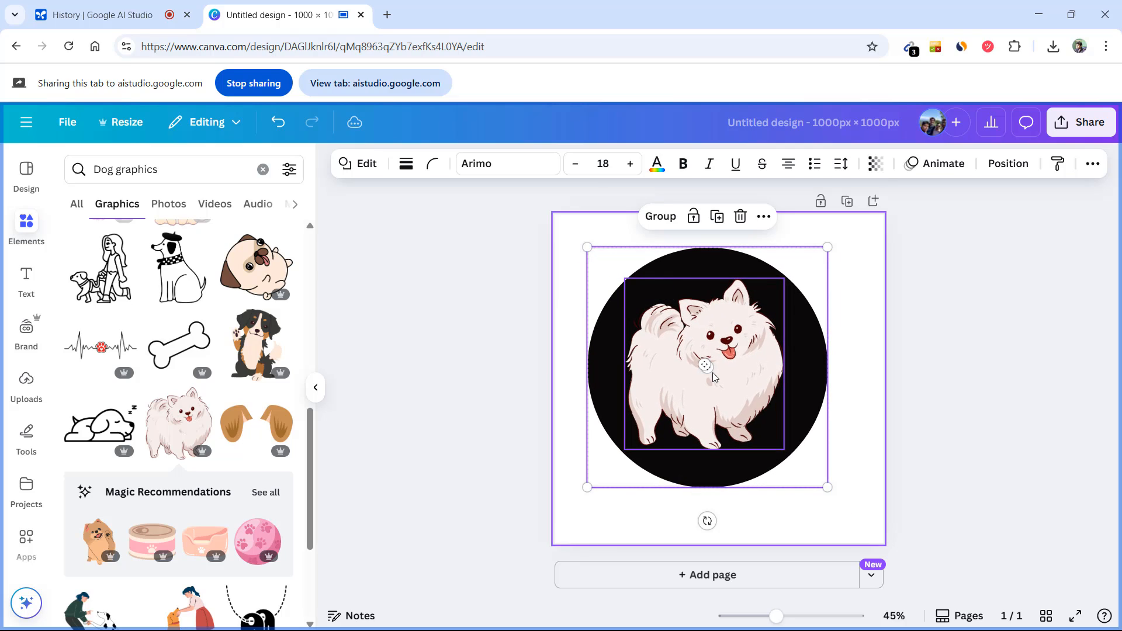
{"action": "left_click_drag", "start_coordinate": [827, 486], "coordinate": [850, 510]}
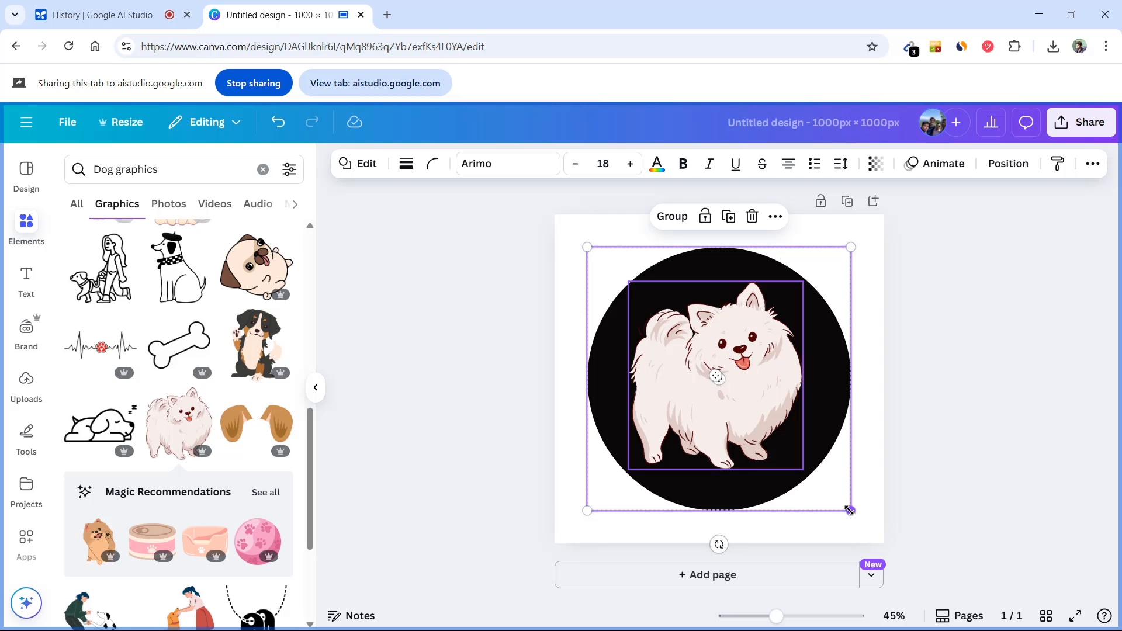
{"action": "left_click", "coordinate": [939, 415]}
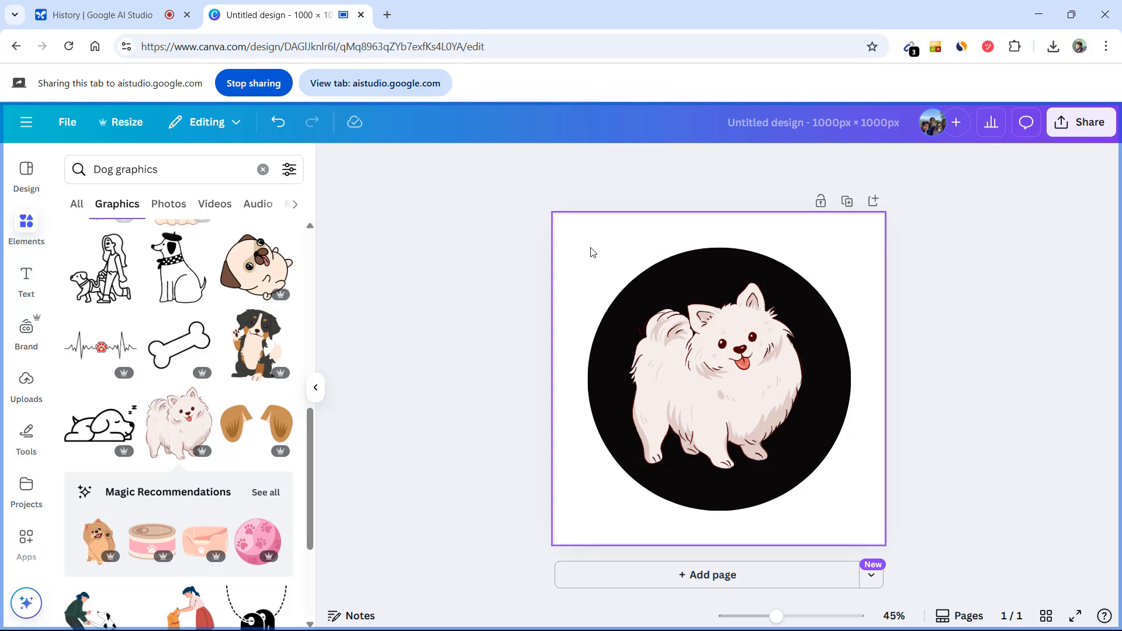
Step: Download the design as an SVG file with a transparent background
{"action": "left_click", "coordinate": [1081, 124]}
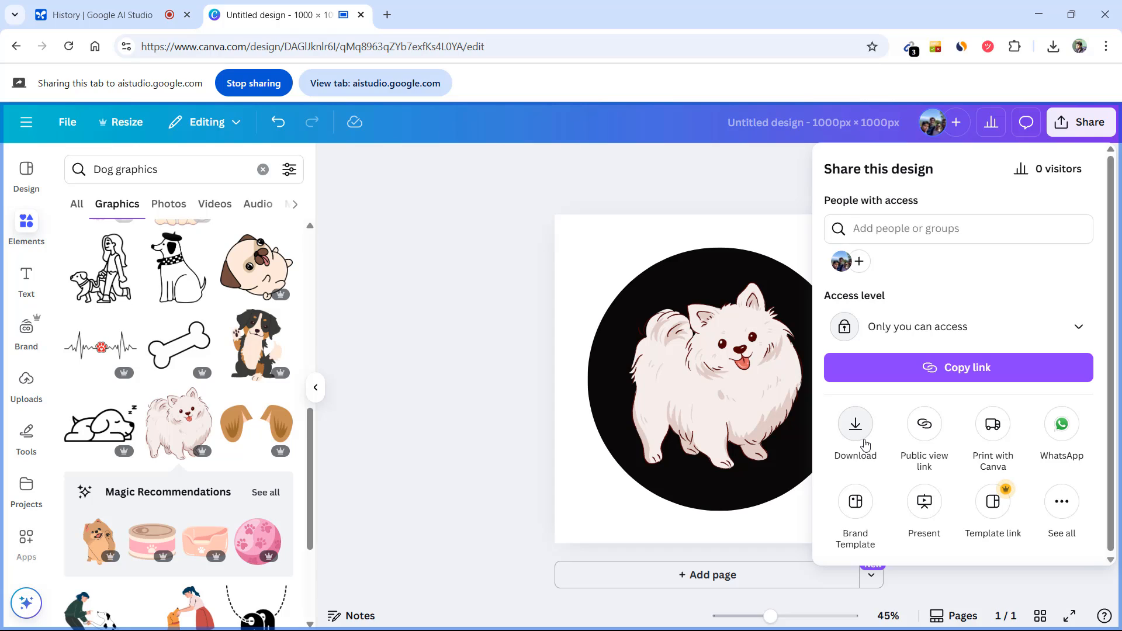
{"action": "left_click", "coordinate": [859, 437]}
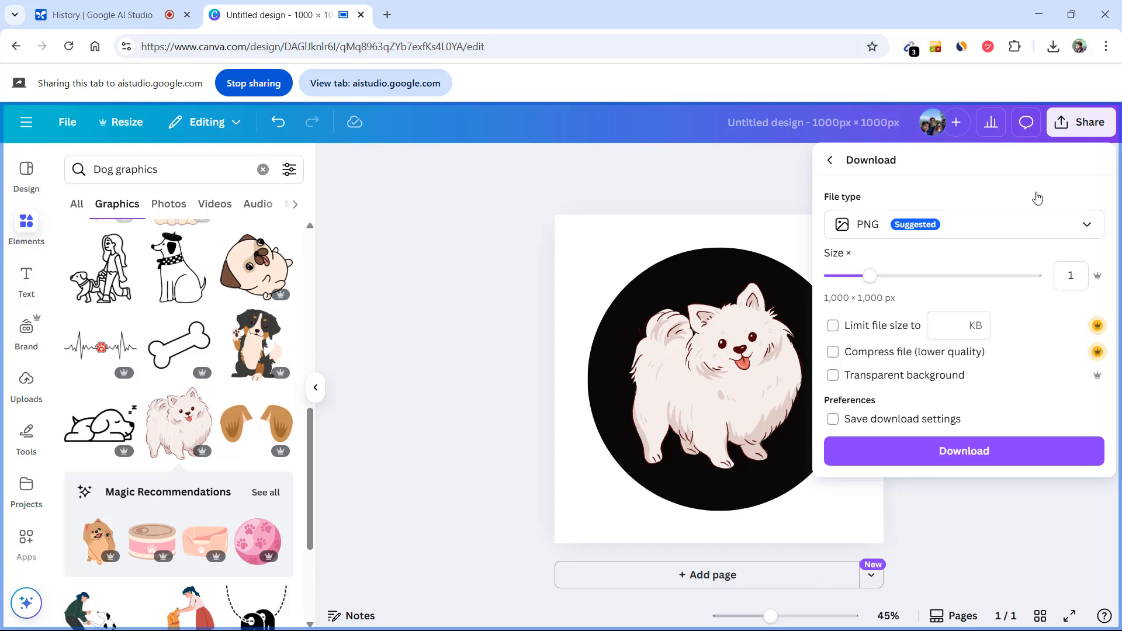
{"action": "left_click", "coordinate": [1048, 225]}
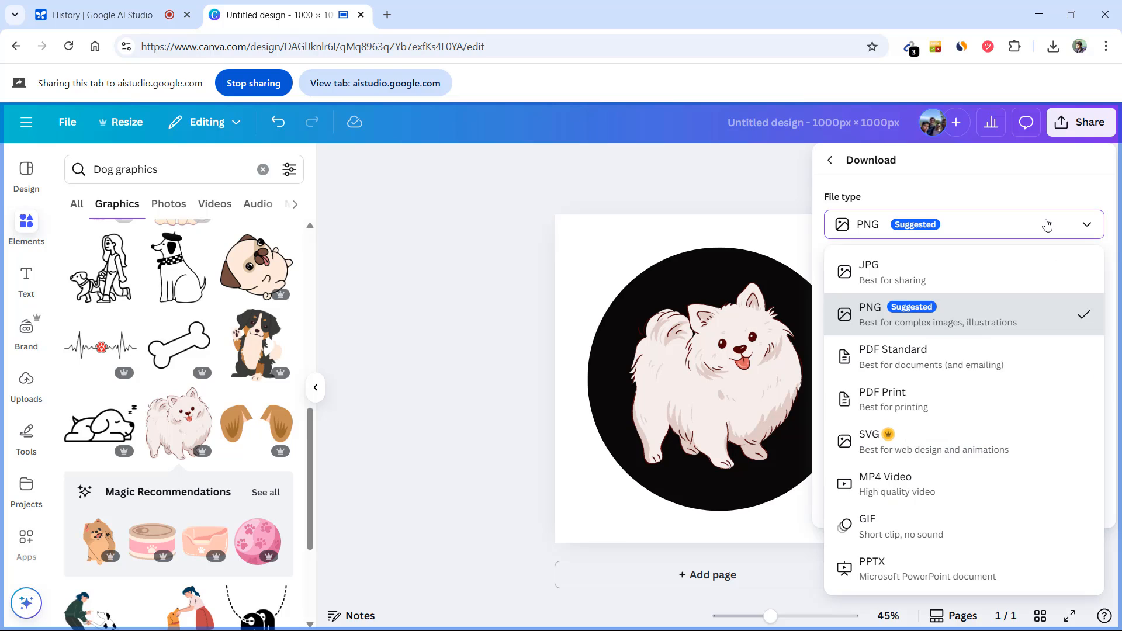
{"action": "left_click", "coordinate": [928, 442]}
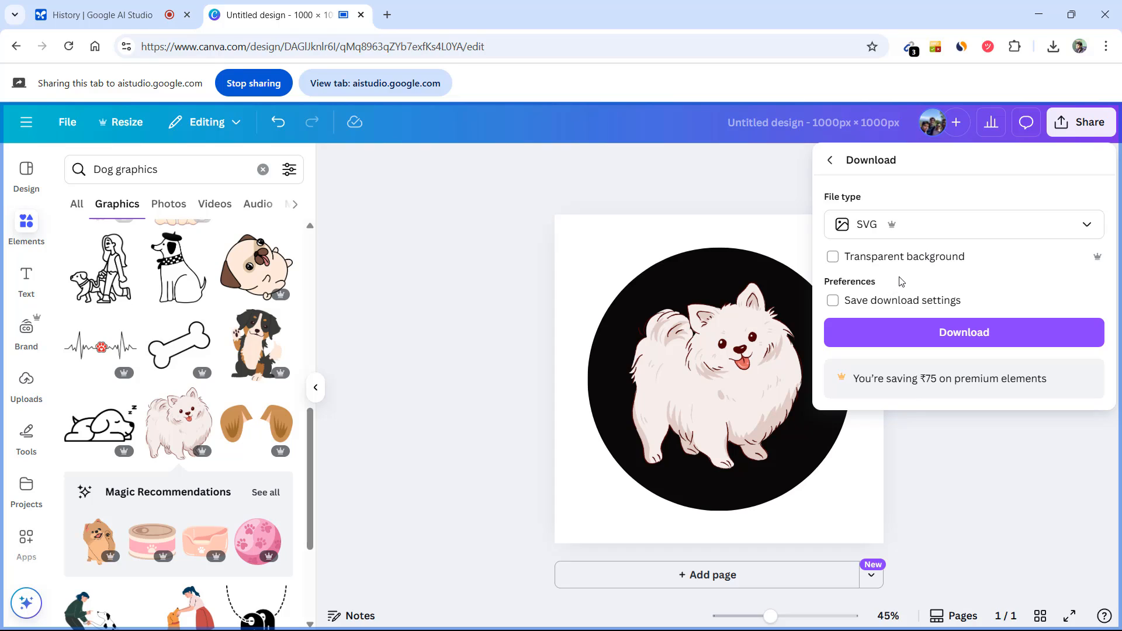
{"action": "left_click", "coordinate": [833, 257]}
{"action": "left_click", "coordinate": [957, 344]}
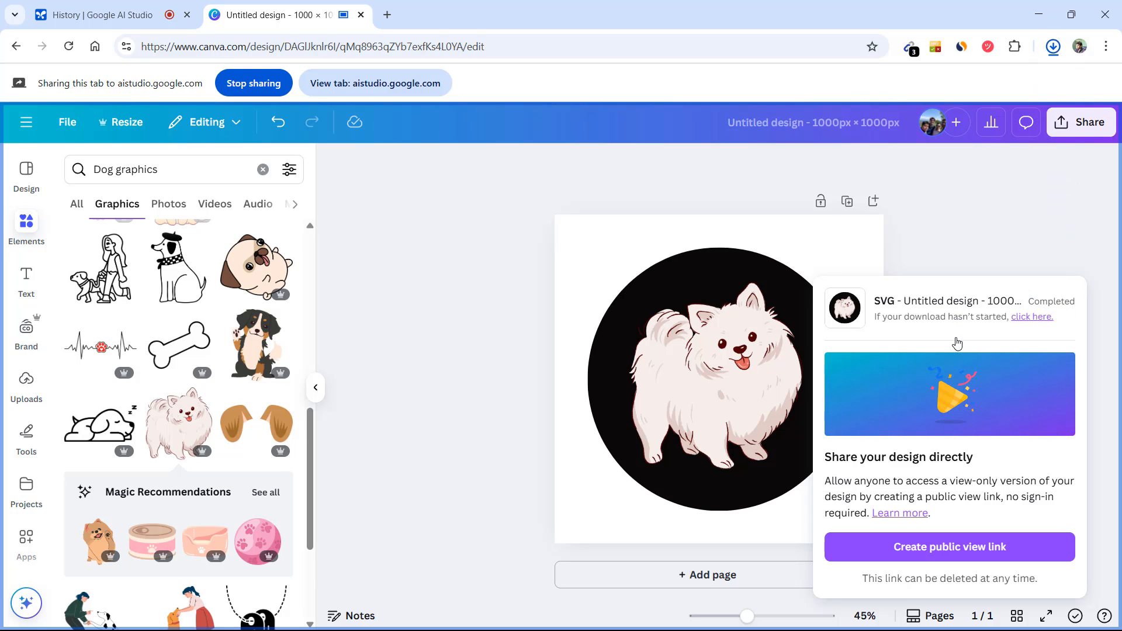
Step: Check the browser's recent download history for the exported SVG and look at the Google AI Studio tab
{"action": "left_click", "coordinate": [1054, 47]}
{"action": "right_click", "coordinate": [1054, 47]}
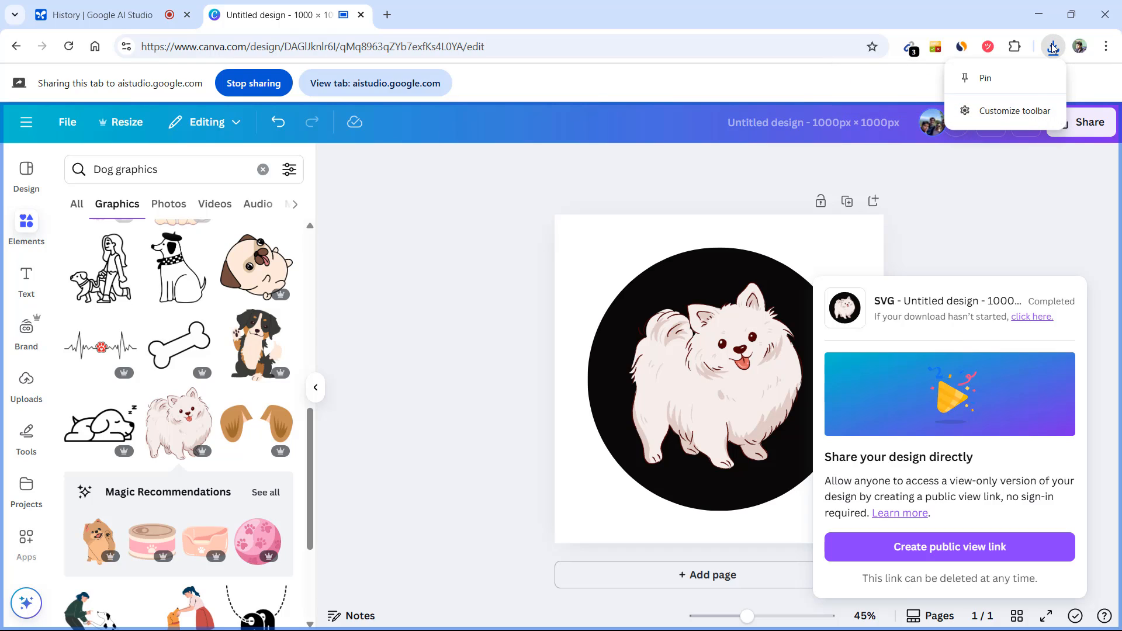
{"action": "left_click", "coordinate": [1011, 183]}
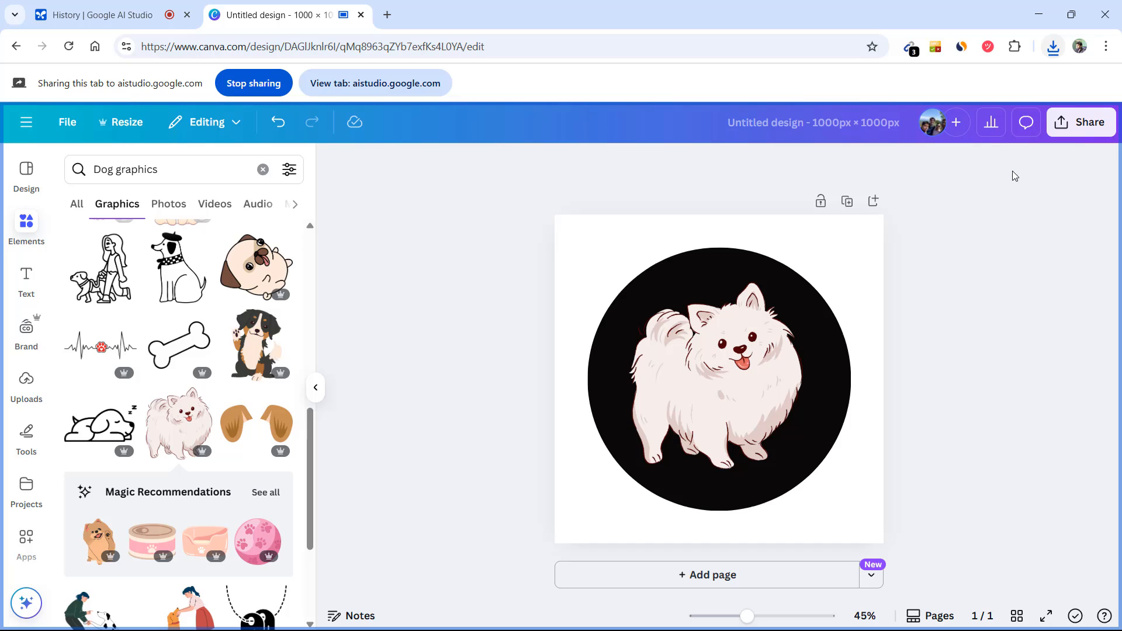
{"action": "left_click", "coordinate": [1053, 47]}
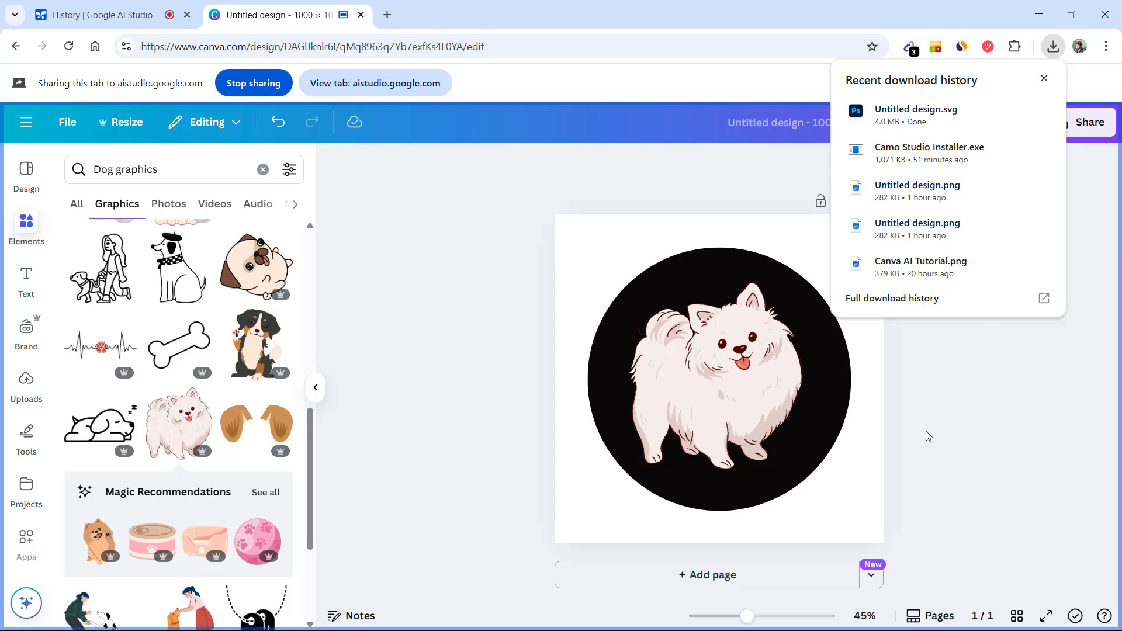
{"action": "left_click", "coordinate": [95, 16]}
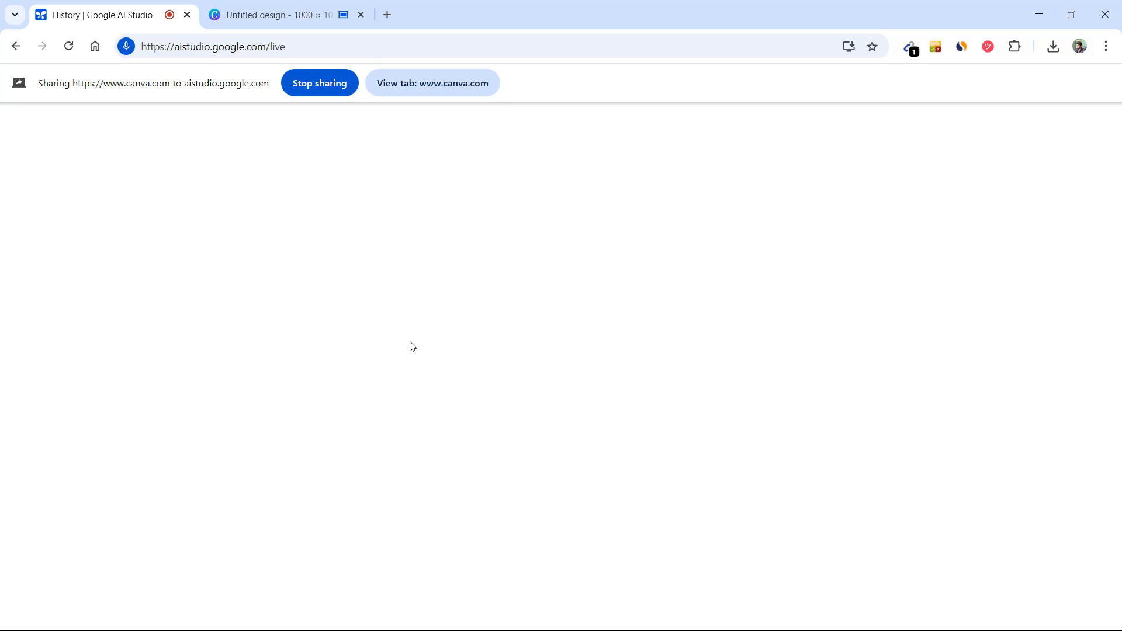
{"action": "left_click", "coordinate": [298, 9]}
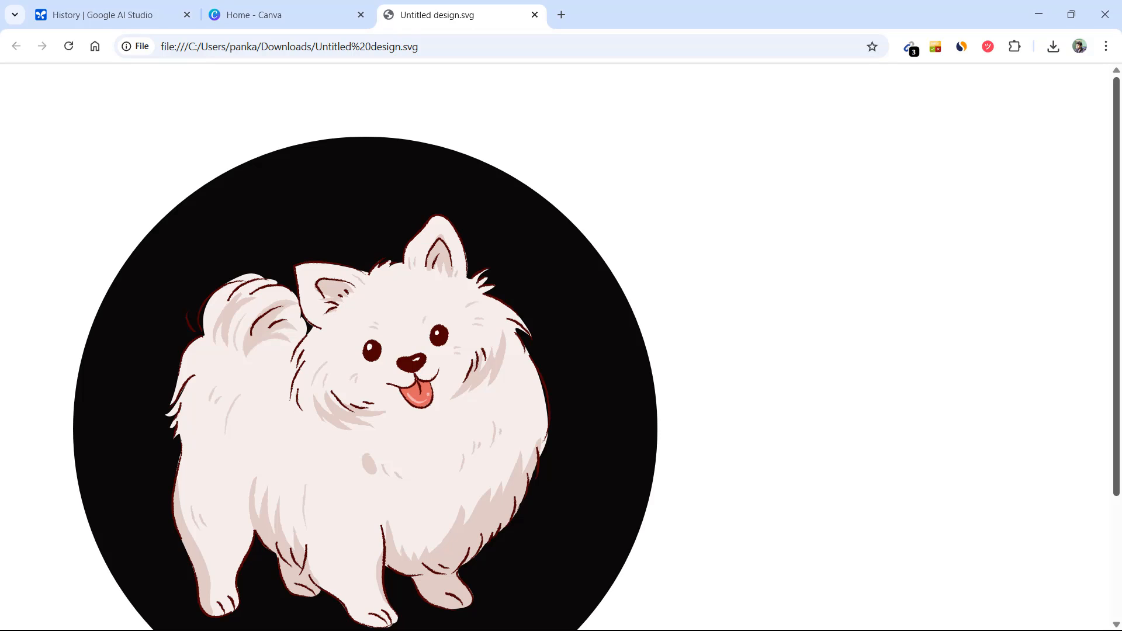
Step: Examine the whole logo in the downloaded Untitled design.svg, reducing the browser zoom to 33%
{"action": "scroll", "coordinate": [1113, 257], "scroll_direction": "down", "scroll_amount": 1}
{"action": "left_click_drag", "start_coordinate": [1112, 257], "coordinate": [1114, 278]}
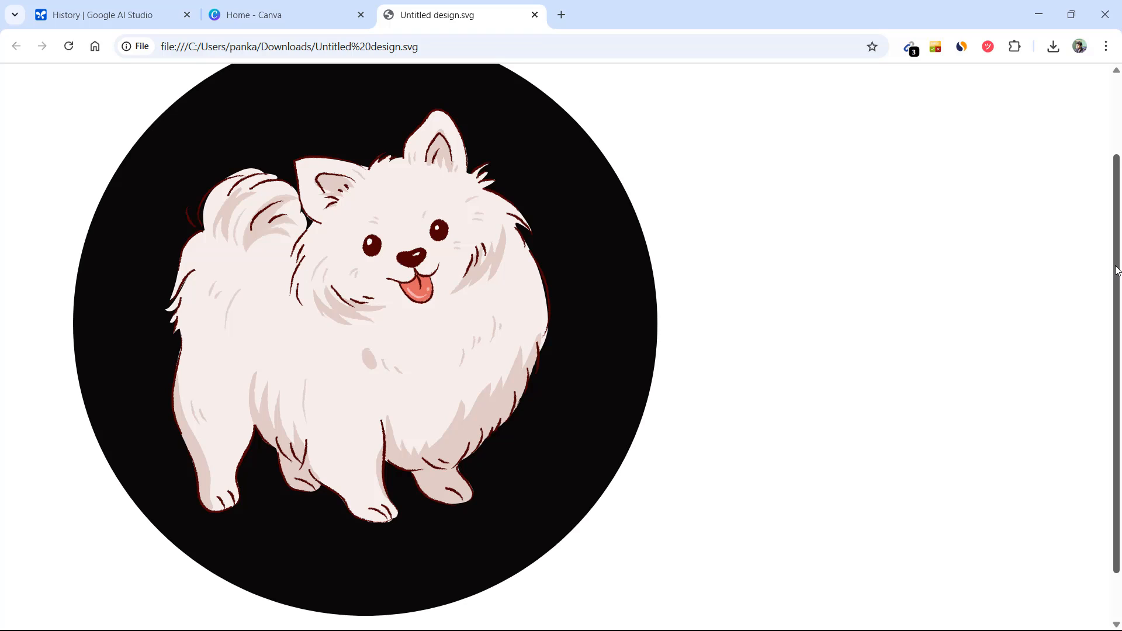
{"action": "key", "text": "ctrl+minus"}
{"action": "key", "text": "ctrl+minus"}
{"action": "key", "text": "ctrl+minus"}
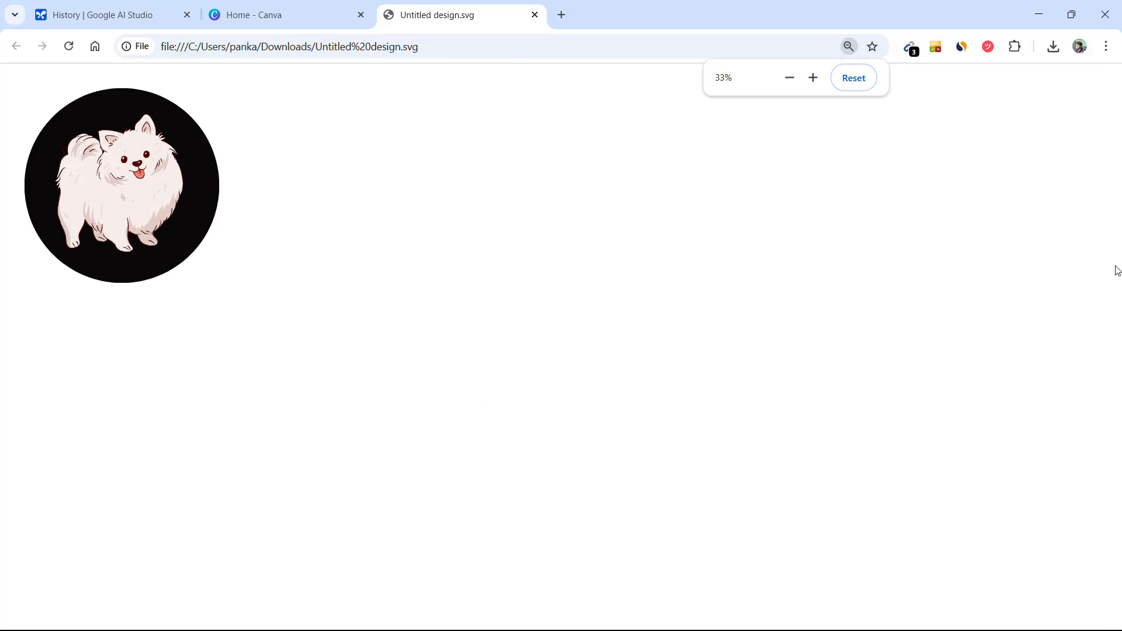